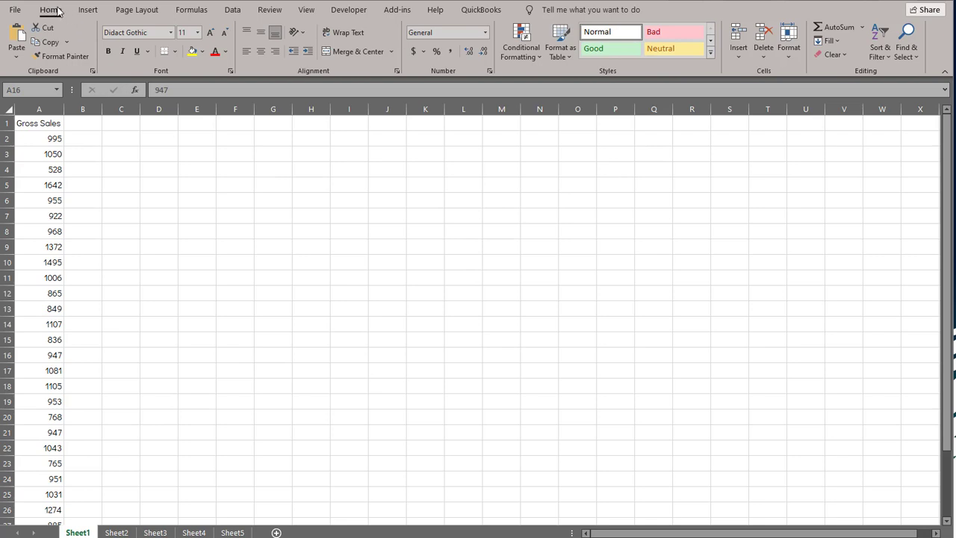
Step: Start a Bottom 10% conditional formatting rule for the Gross Sales column on Sheet1 and set its share to 20%
{"action": "left_click", "coordinate": [38, 110]}
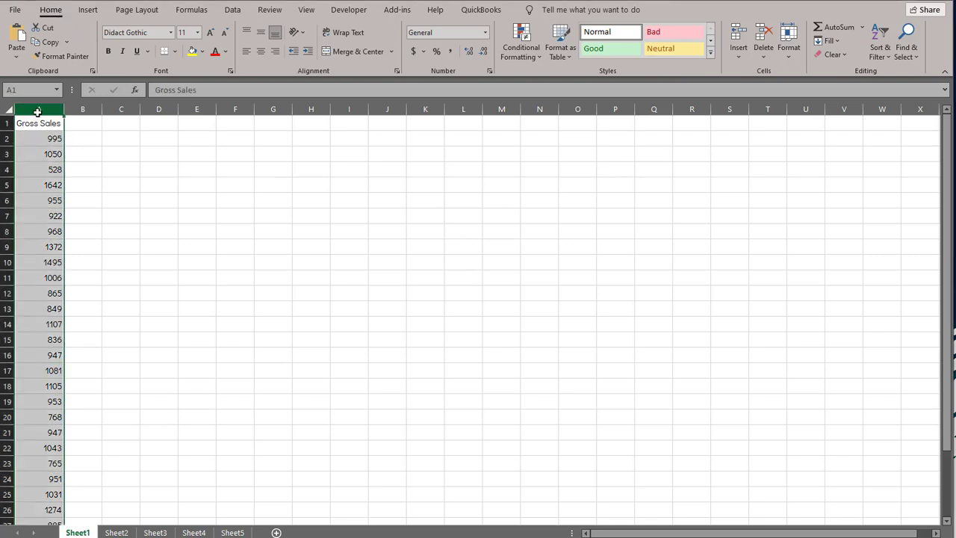
{"action": "left_click", "coordinate": [525, 60]}
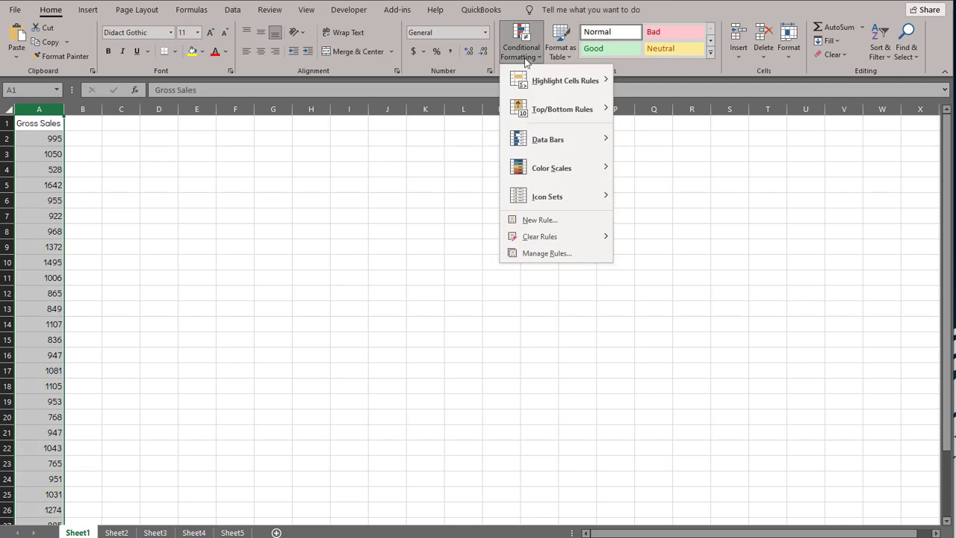
{"action": "mouse_move", "coordinate": [535, 121]}
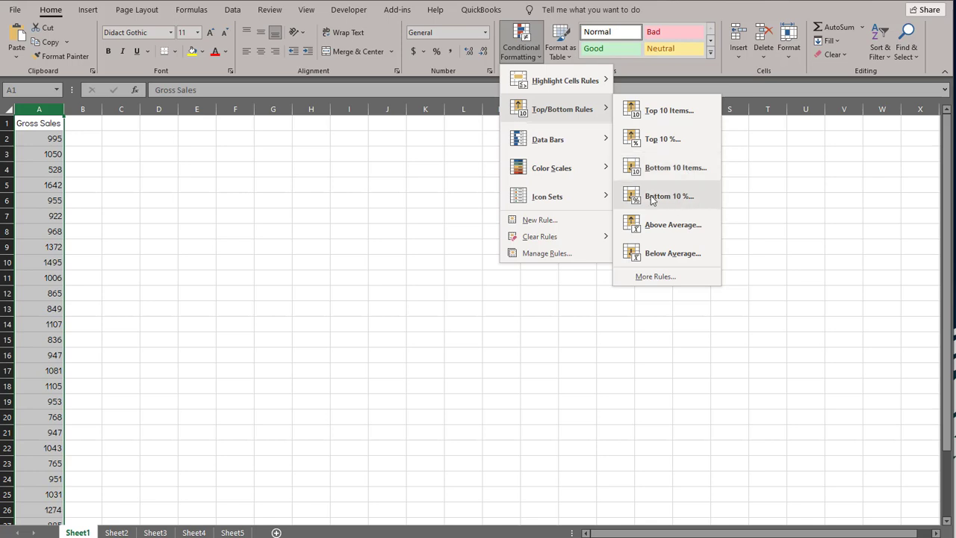
{"action": "left_click", "coordinate": [704, 200]}
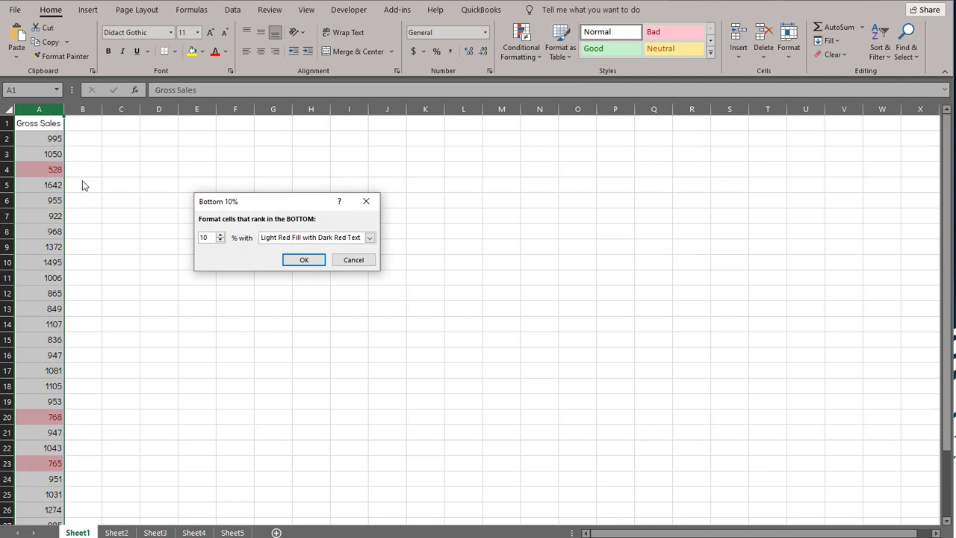
{"action": "left_click", "coordinate": [220, 234]}
{"action": "left_click", "coordinate": [220, 234]}
{"action": "left_click", "coordinate": [221, 235]}
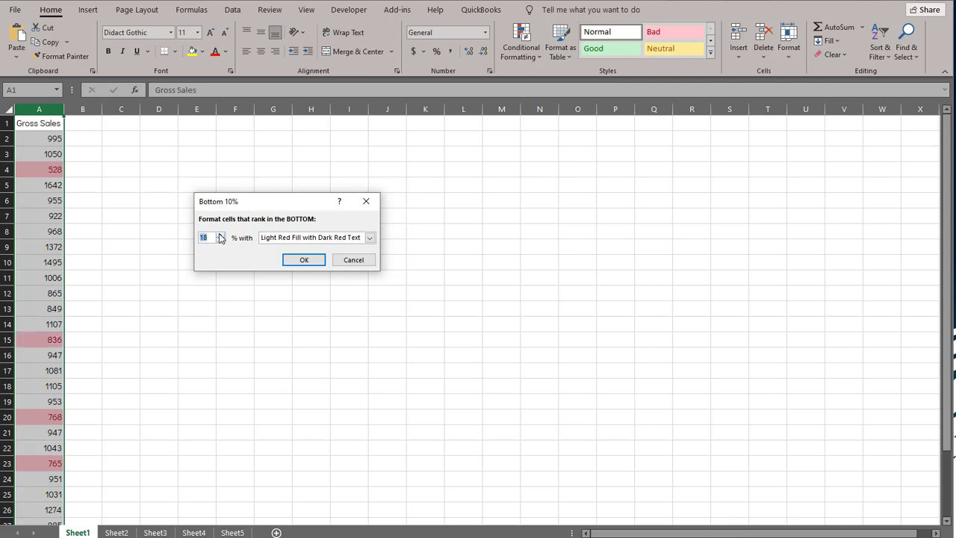
{"action": "left_click", "coordinate": [220, 235]}
{"action": "left_click", "coordinate": [220, 234]}
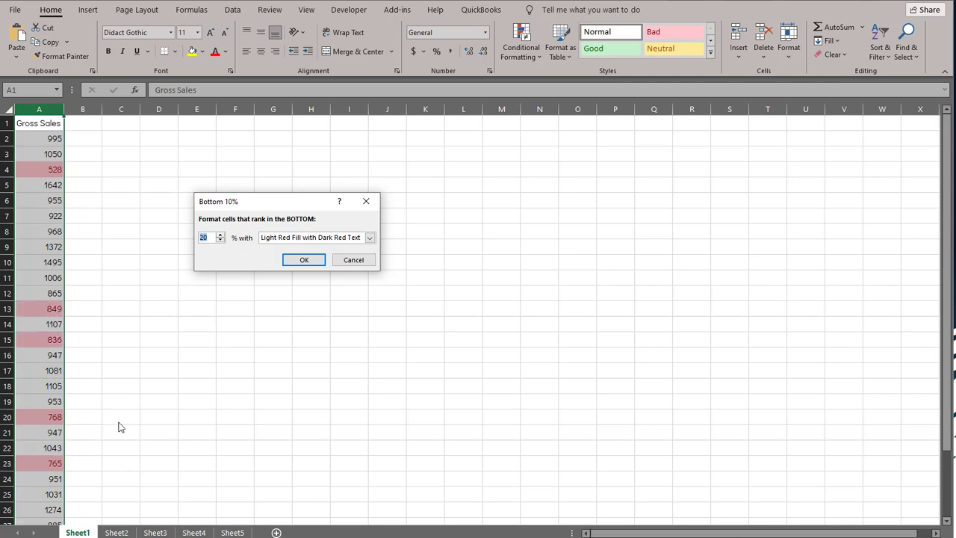
Step: Try the Red Border, Green Fill with Dark Green Text and Yellow Fill with Dark Yellow Text formats for the bottom 20% rule
{"action": "left_click", "coordinate": [369, 239]}
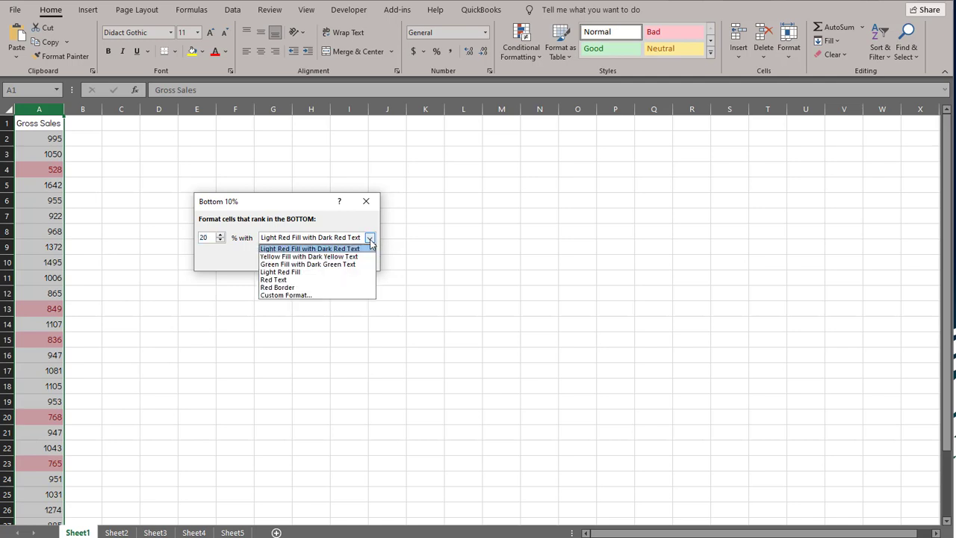
{"action": "left_click", "coordinate": [338, 287]}
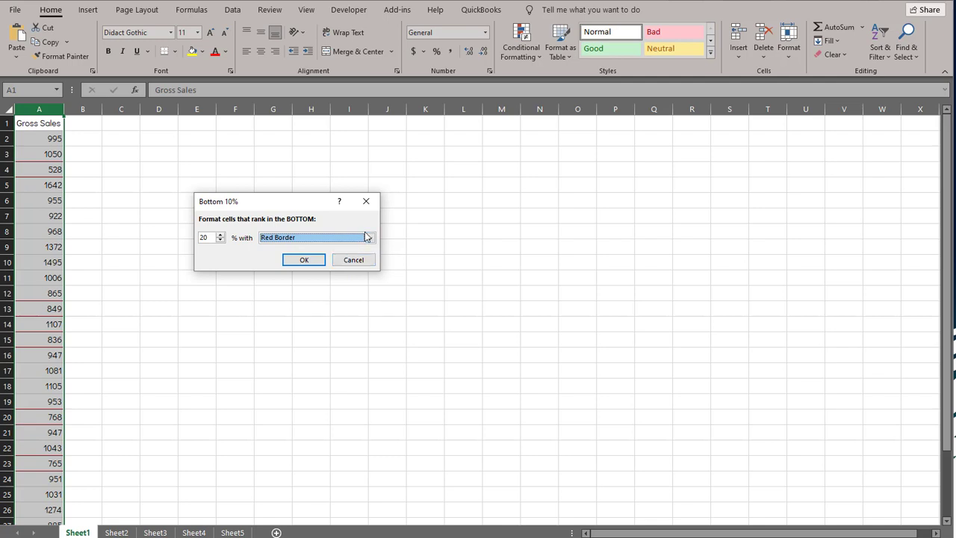
{"action": "left_click", "coordinate": [368, 238]}
{"action": "left_click", "coordinate": [362, 265]}
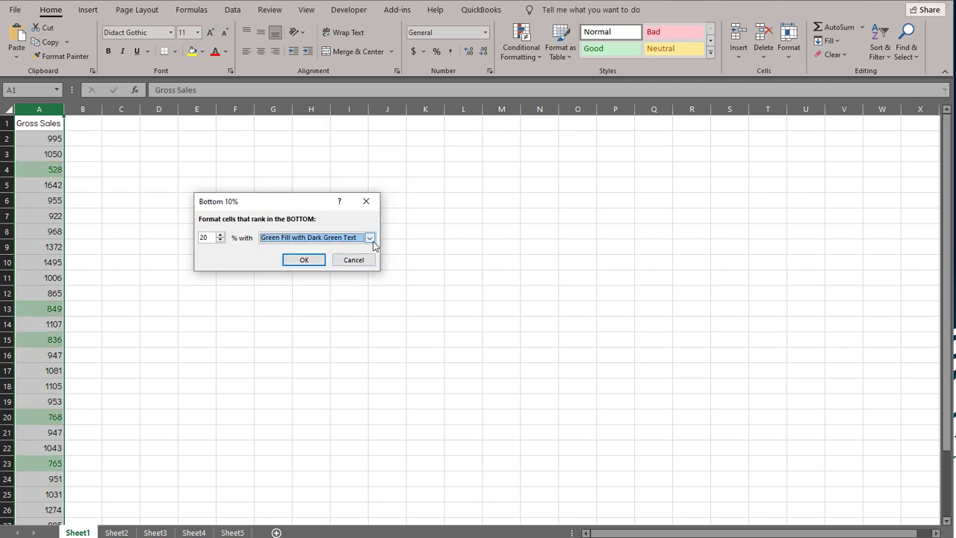
{"action": "left_click", "coordinate": [369, 238]}
{"action": "left_click", "coordinate": [363, 258]}
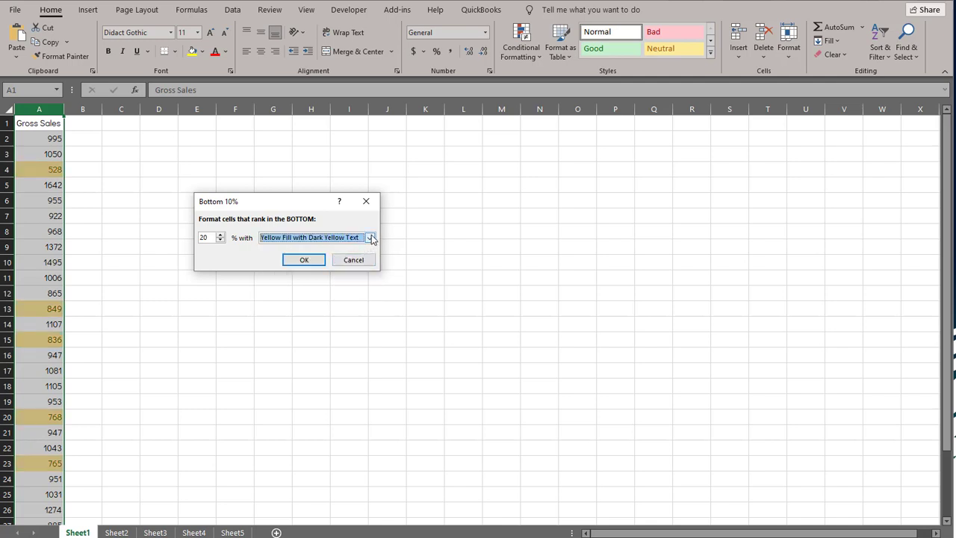
Step: Set the bottom 20% rule's format to Light Red Fill with Dark Red Text and apply it to the column
{"action": "left_click", "coordinate": [371, 238]}
{"action": "left_click", "coordinate": [347, 249]}
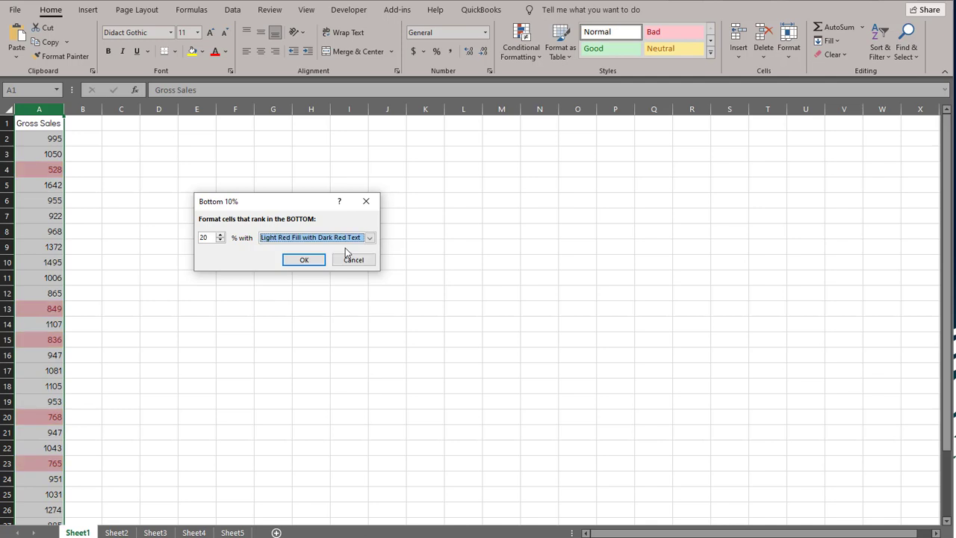
{"action": "left_click", "coordinate": [316, 262]}
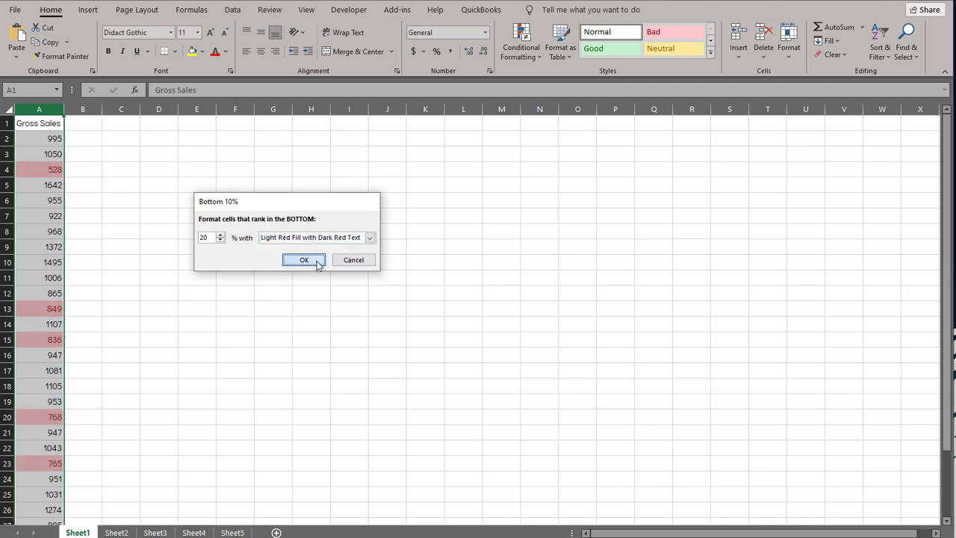
{"action": "left_click", "coordinate": [44, 151]}
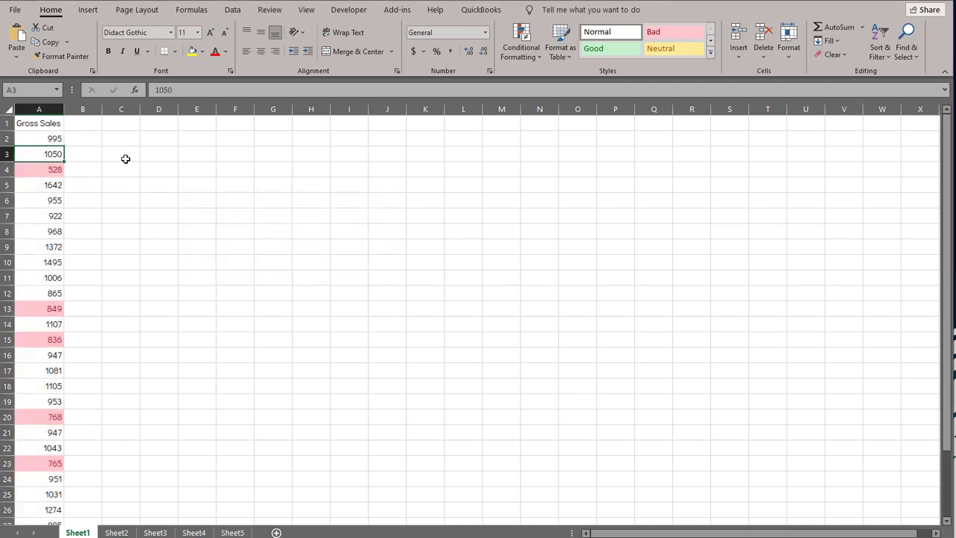
{"action": "left_click", "coordinate": [53, 172]}
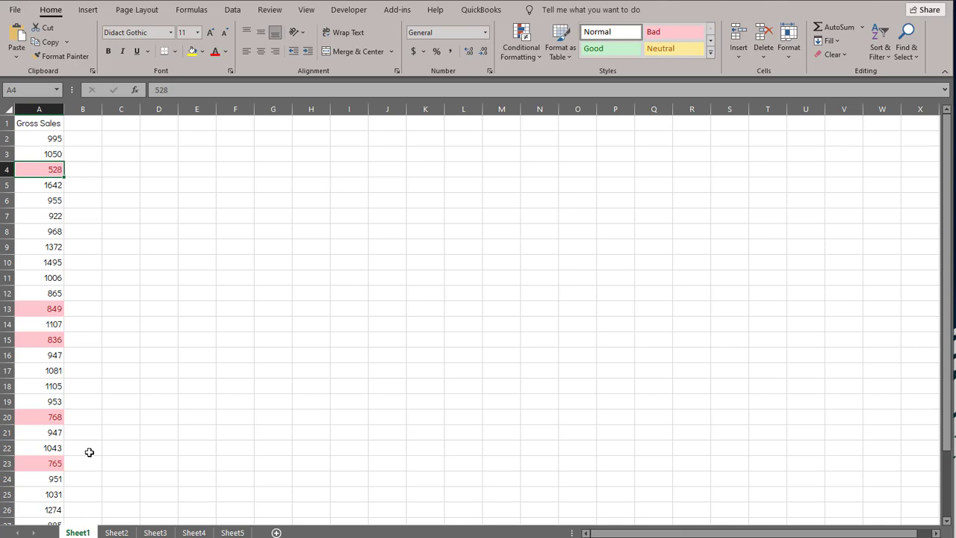
Step: Apply a red-to-white color scale to the Gross Sales column on Sheet2, with red for the highest values
{"action": "left_click", "coordinate": [127, 532]}
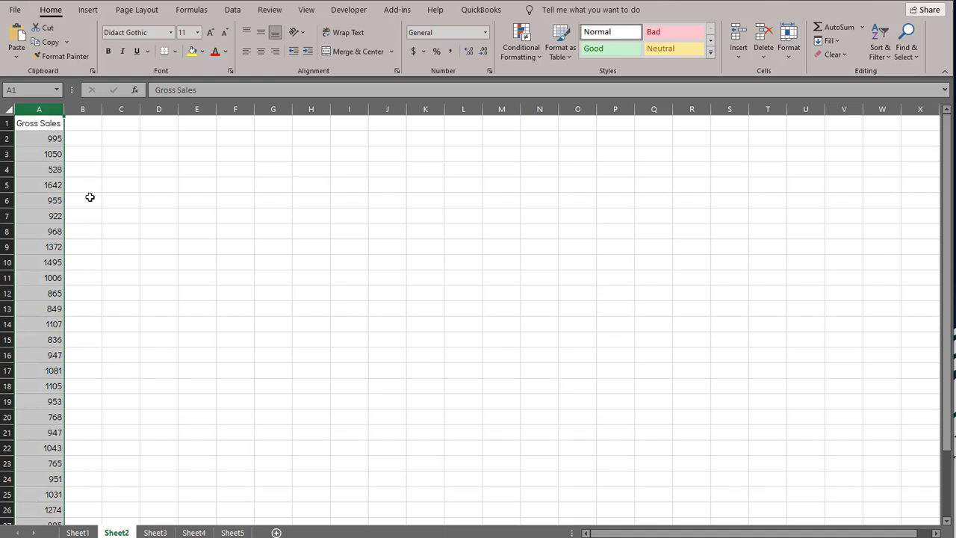
{"action": "left_click", "coordinate": [521, 39]}
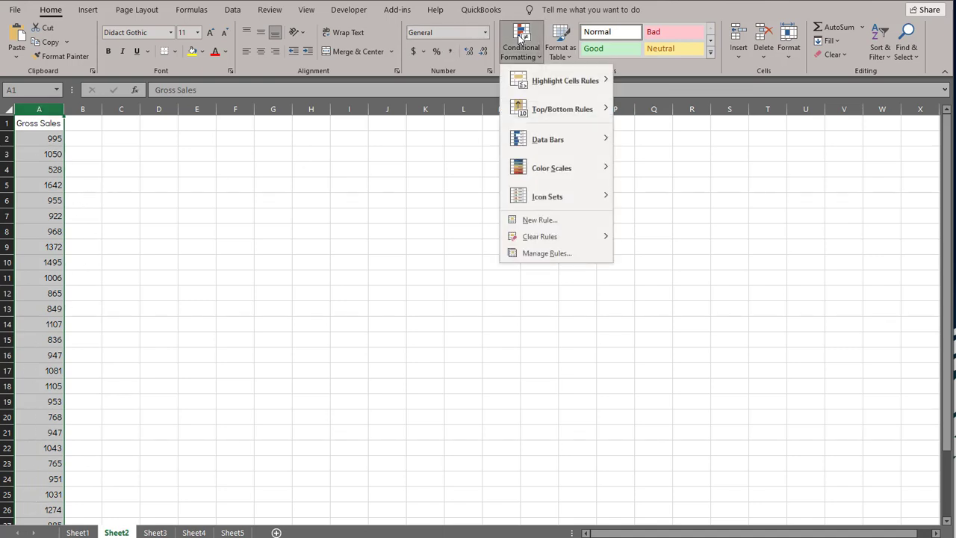
{"action": "mouse_move", "coordinate": [577, 171]}
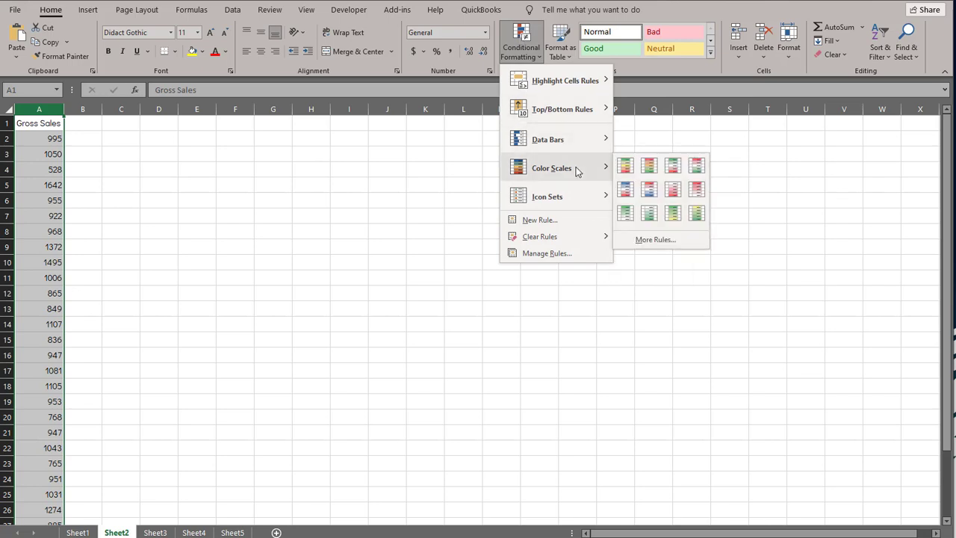
{"action": "mouse_move", "coordinate": [581, 111]}
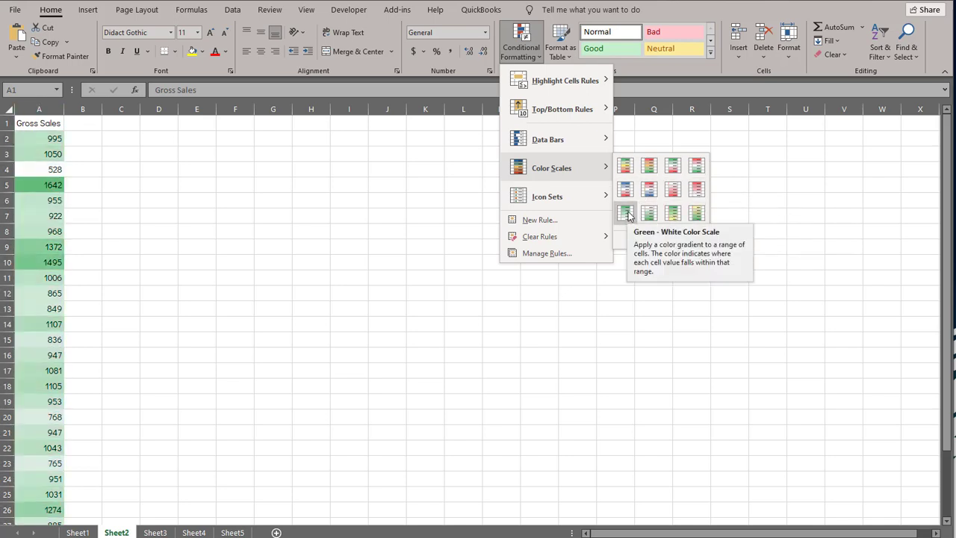
{"action": "left_click", "coordinate": [694, 192]}
{"action": "left_click", "coordinate": [167, 203]}
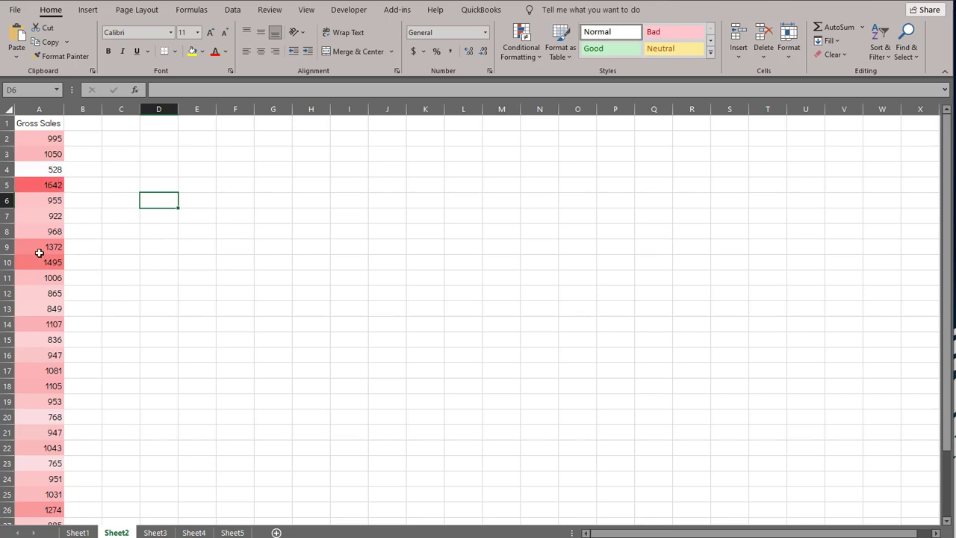
{"action": "left_click", "coordinate": [41, 184]}
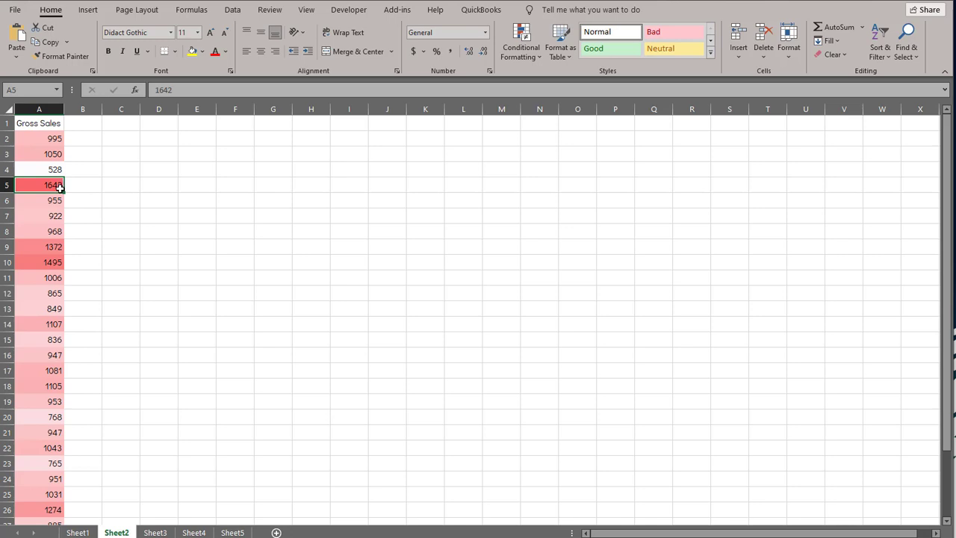
{"action": "left_click", "coordinate": [52, 169]}
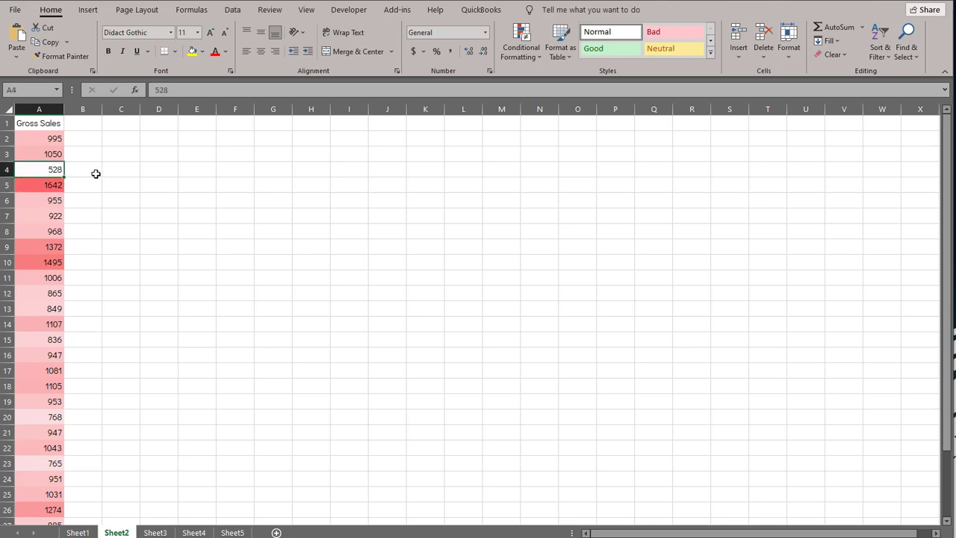
Step: Reverse the color scale on Sheet2's Gross Sales column by applying the white-to-red scale, with red for the lowest values
{"action": "left_click", "coordinate": [49, 109]}
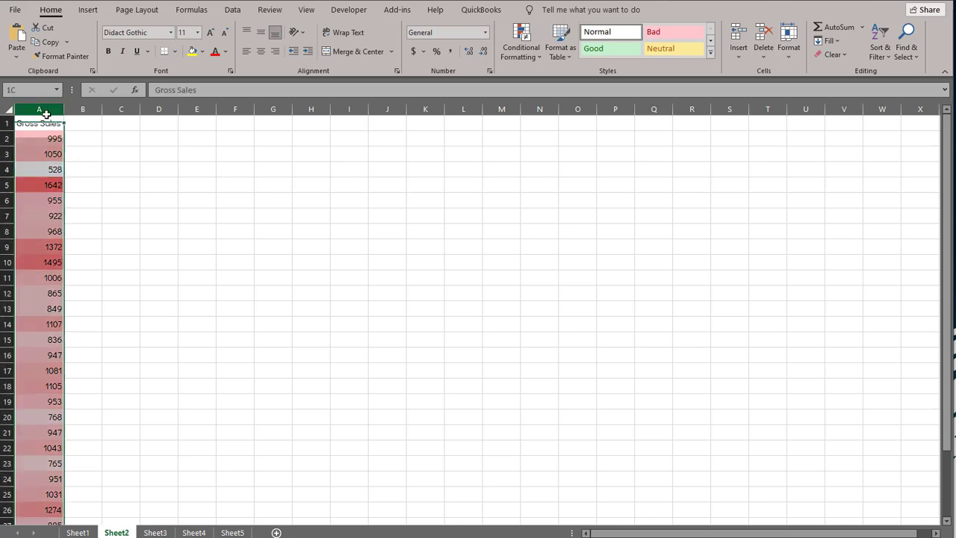
{"action": "left_click", "coordinate": [520, 41]}
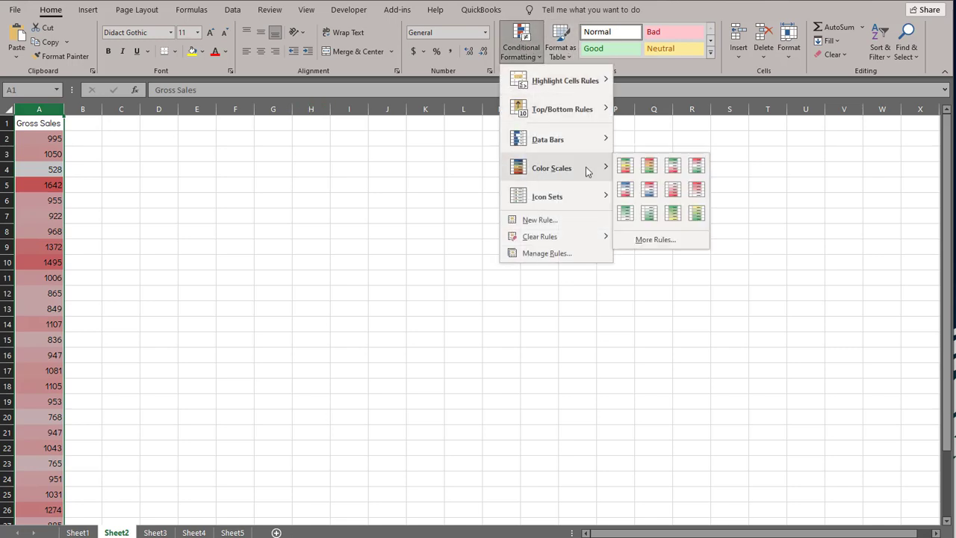
{"action": "left_click", "coordinate": [675, 192]}
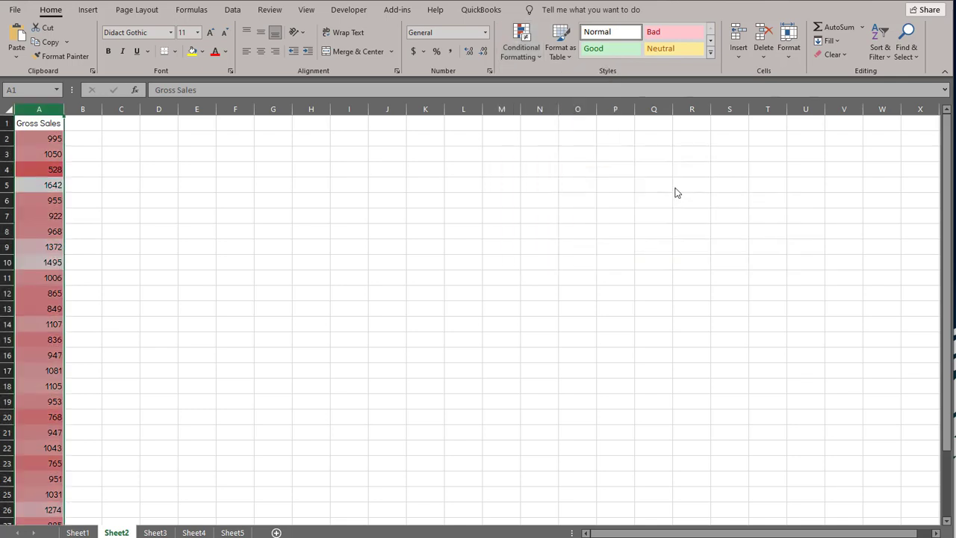
{"action": "left_click", "coordinate": [52, 171]}
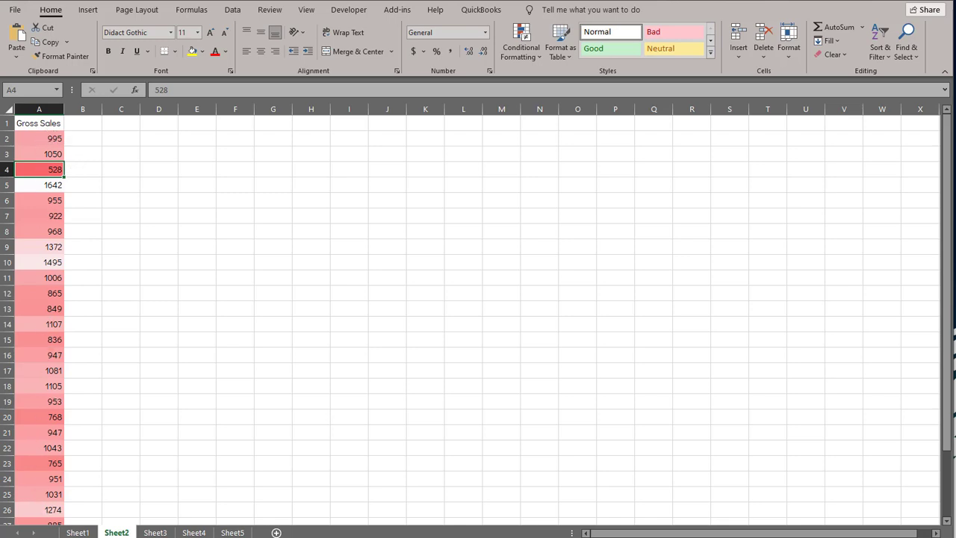
Step: Apply orange gradient-fill data bars to the Gross Sales column on Sheet3
{"action": "left_click", "coordinate": [78, 533]}
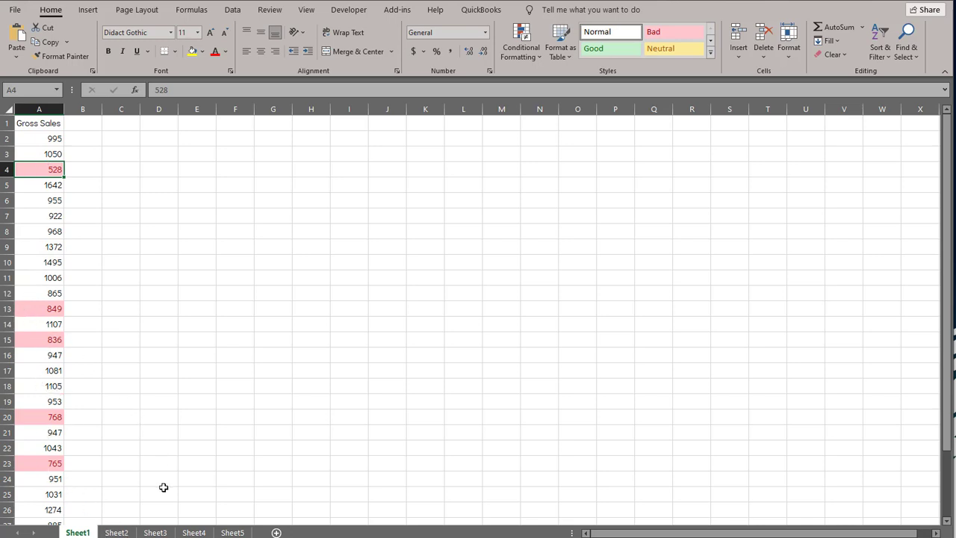
{"action": "left_click", "coordinate": [156, 533]}
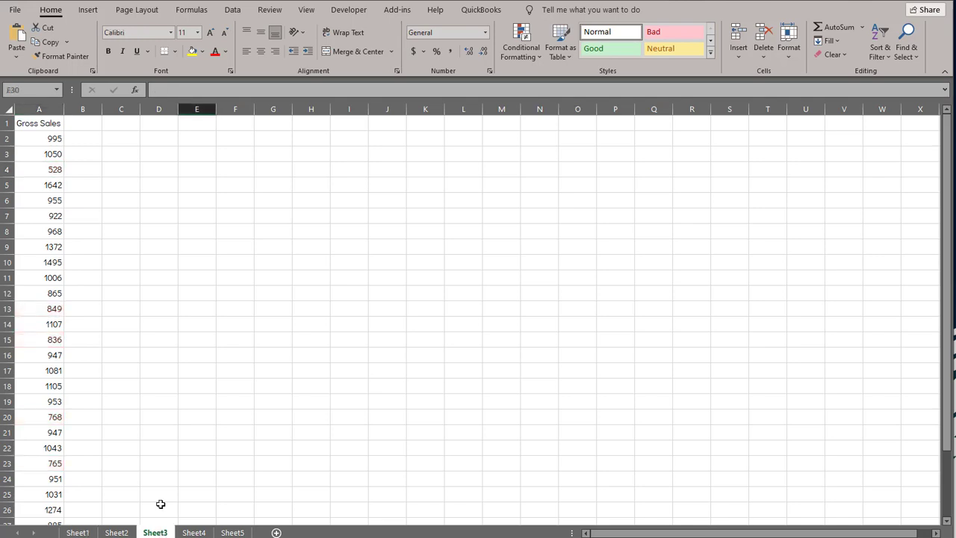
{"action": "left_click", "coordinate": [50, 111]}
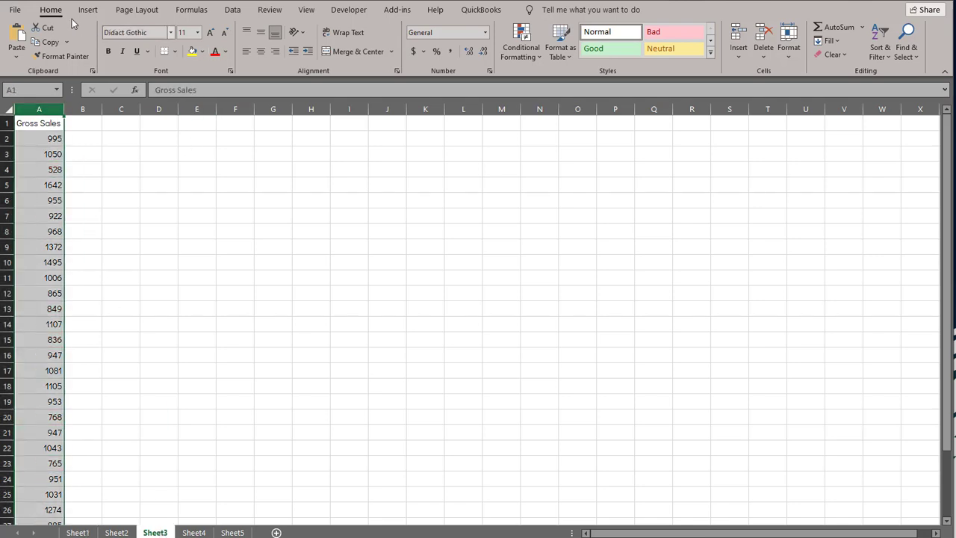
{"action": "left_click", "coordinate": [531, 47]}
{"action": "mouse_move", "coordinate": [536, 139]}
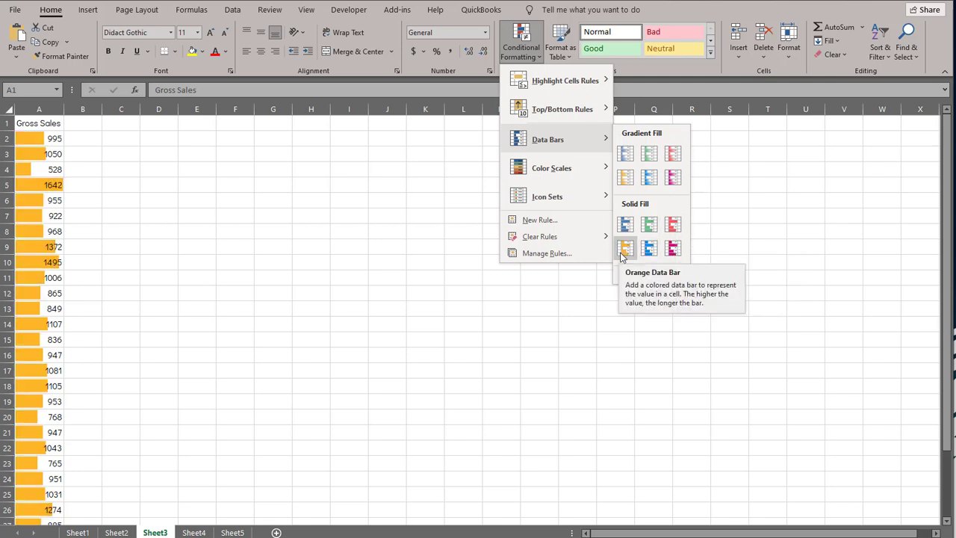
{"action": "left_click", "coordinate": [629, 177]}
{"action": "left_click", "coordinate": [78, 262]}
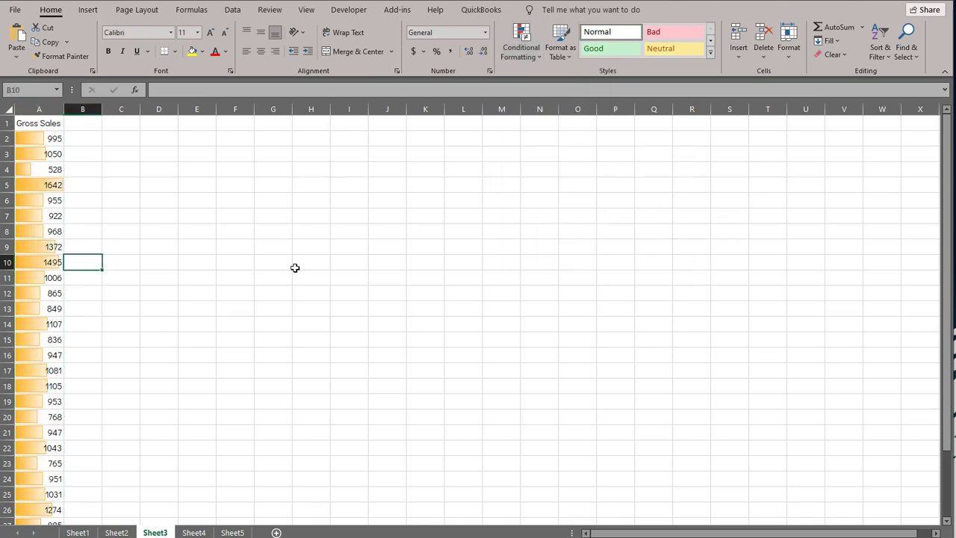
Step: Examine the data bars against their values in rows 4, 12, 13, 20, 22 and 23 of the Gross Sales column
{"action": "left_click", "coordinate": [168, 274]}
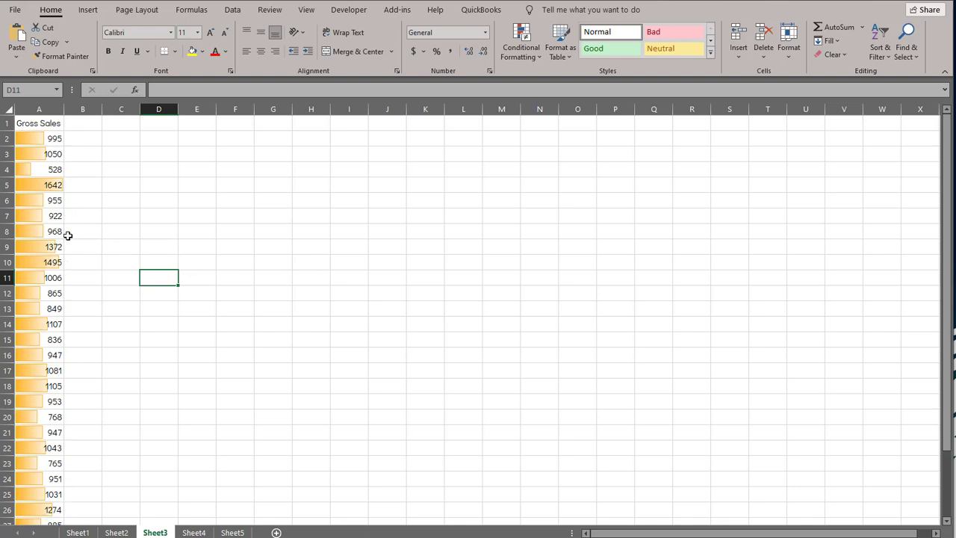
{"action": "left_click", "coordinate": [44, 170]}
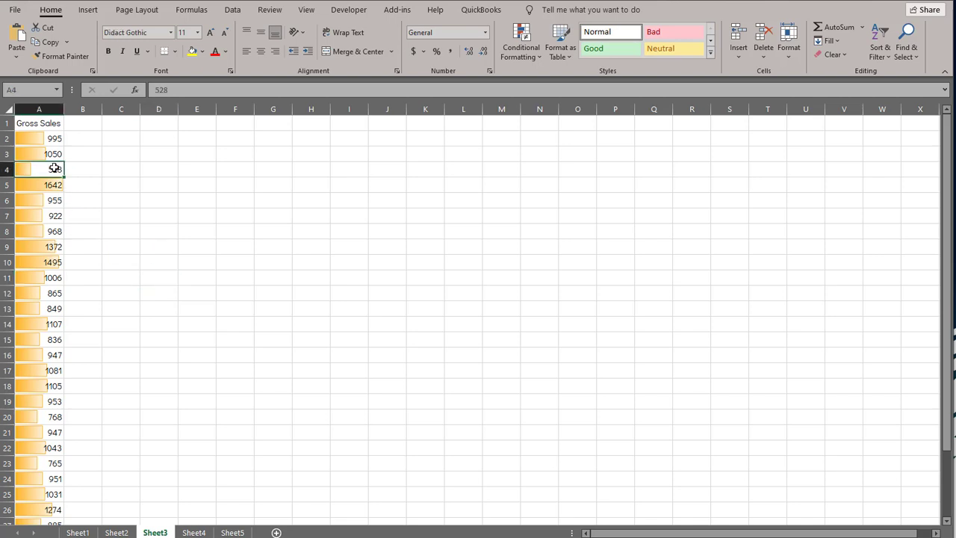
{"action": "left_click", "coordinate": [54, 416]}
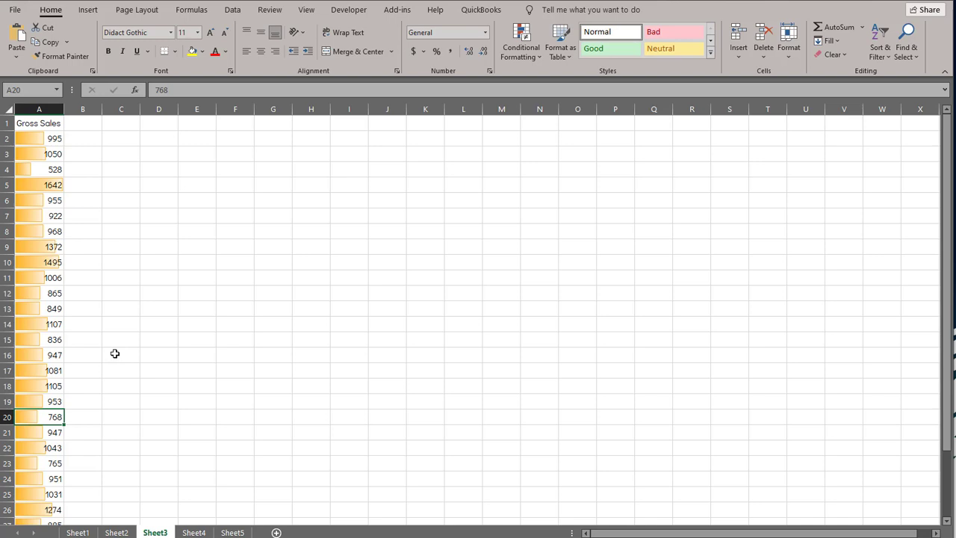
{"action": "left_click", "coordinate": [60, 448]}
{"action": "left_click", "coordinate": [57, 462]}
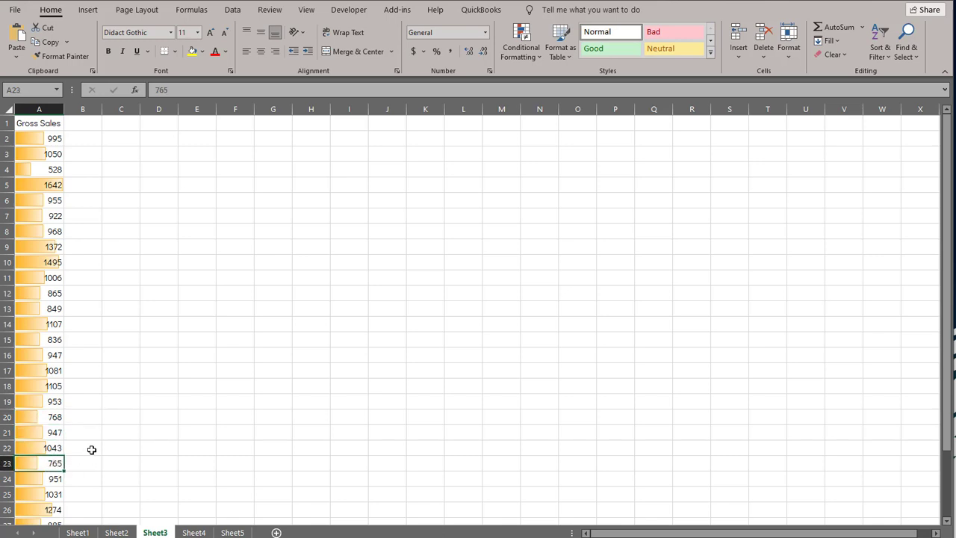
{"action": "left_click", "coordinate": [56, 296]}
{"action": "left_click", "coordinate": [59, 308]}
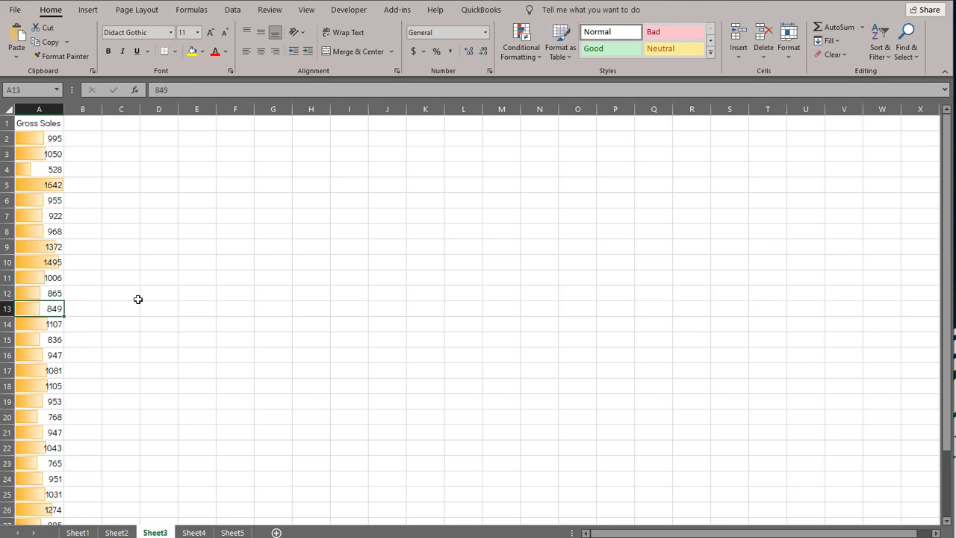
Step: Apply the uncircled check mark, exclamation mark and X icon set to the Gross Sales column on Sheet4
{"action": "left_click", "coordinate": [27, 261]}
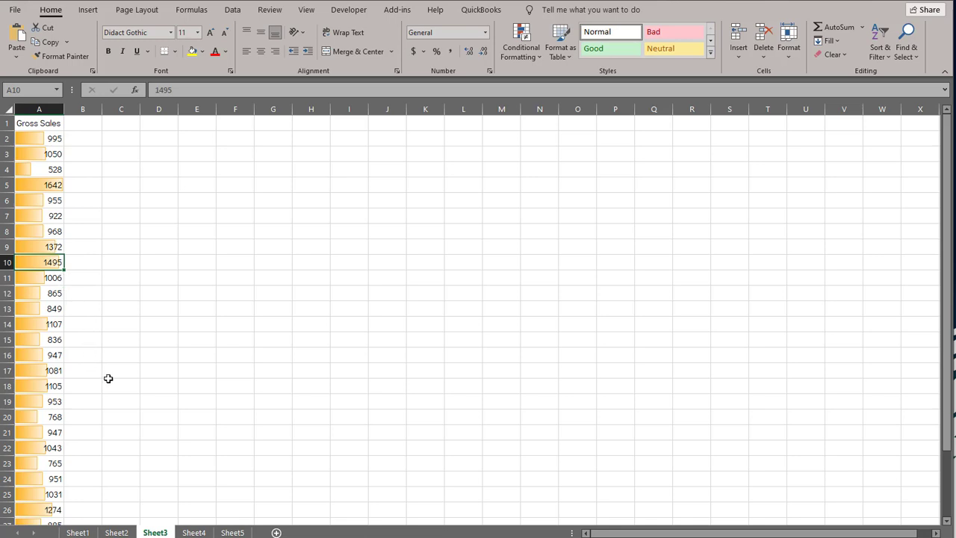
{"action": "left_click", "coordinate": [202, 532]}
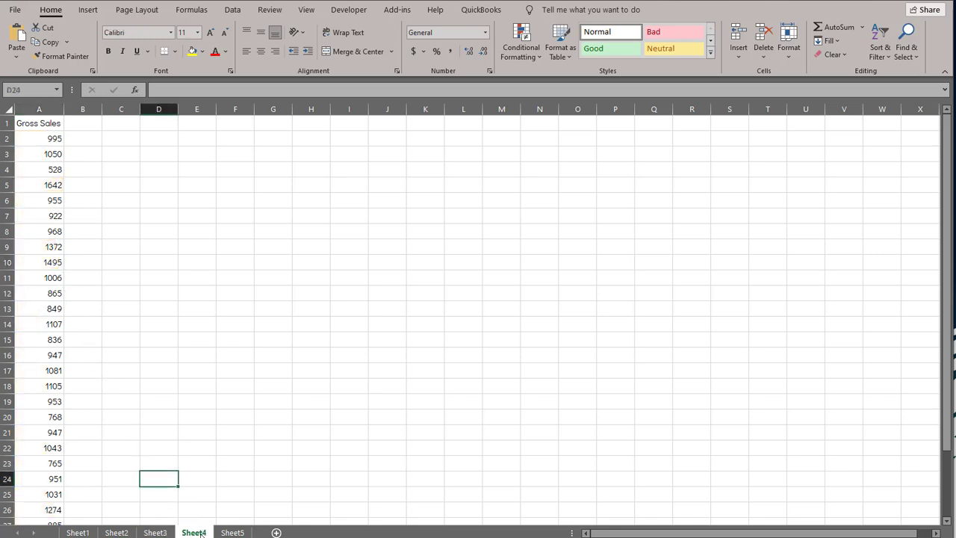
{"action": "left_click", "coordinate": [24, 109]}
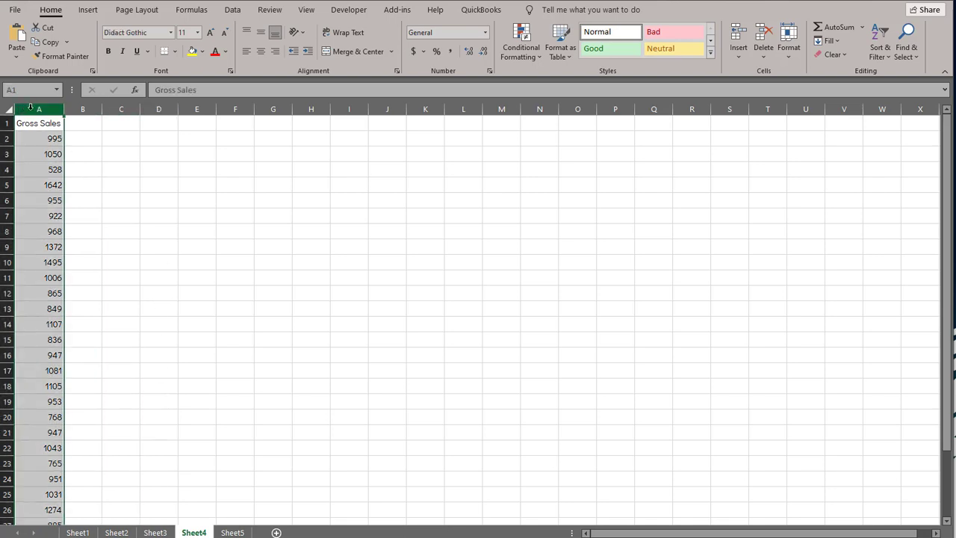
{"action": "left_click", "coordinate": [520, 45]}
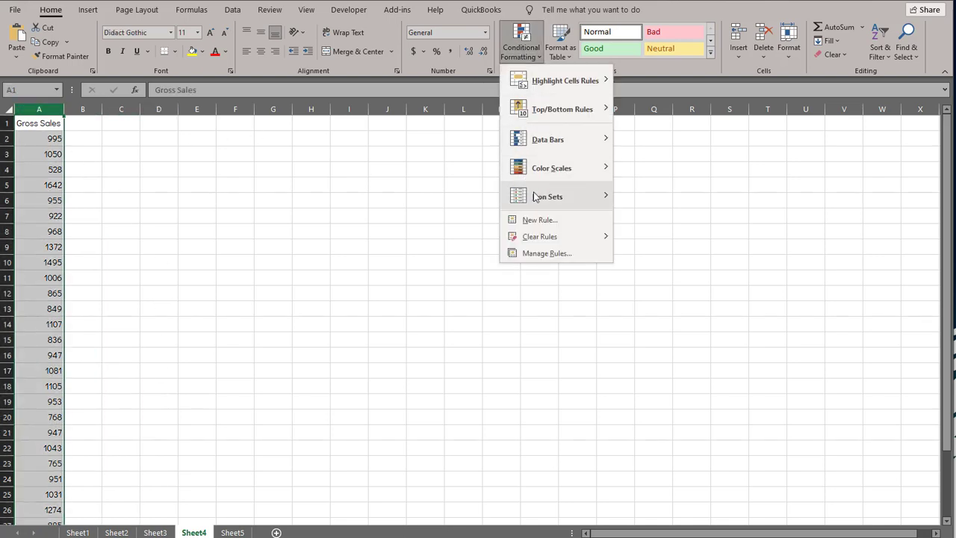
{"action": "mouse_move", "coordinate": [576, 197]}
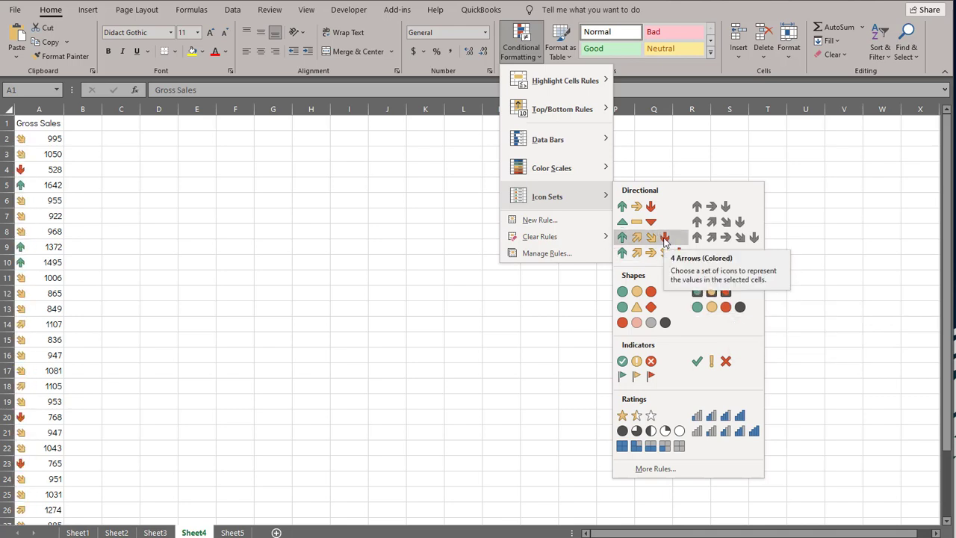
{"action": "left_click", "coordinate": [732, 359]}
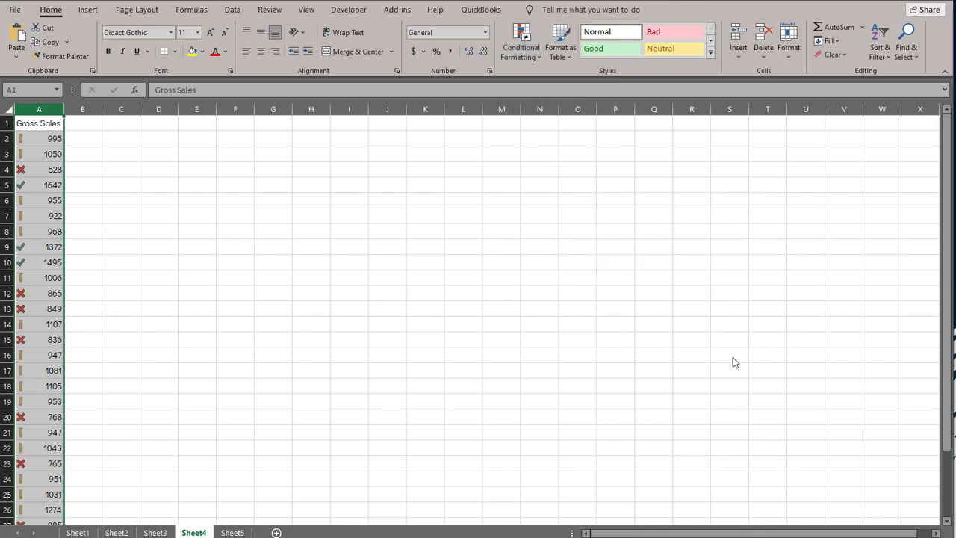
{"action": "left_click", "coordinate": [164, 329]}
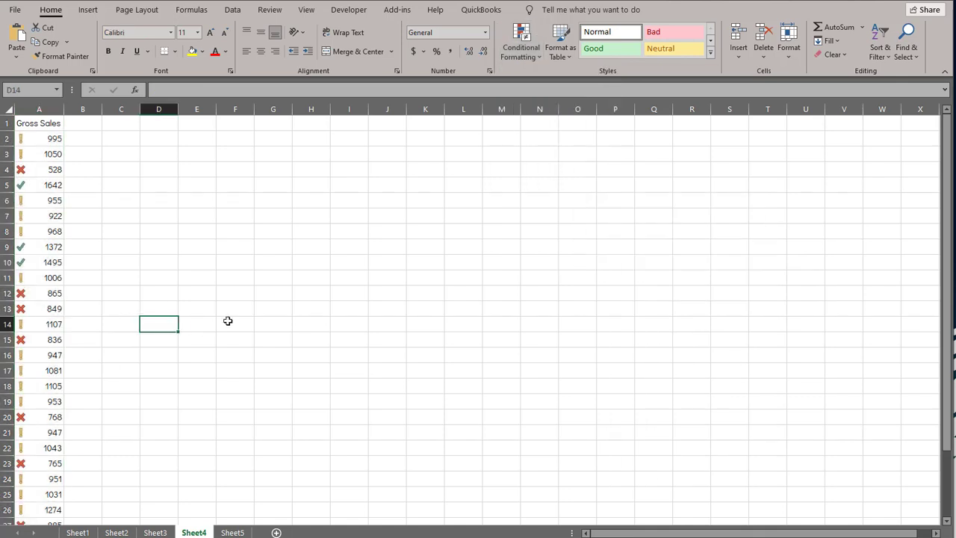
Step: Examine the icons against their values in rows 4, 8, 9, 10, 12 and 13 of Sheet4's Gross Sales column
{"action": "left_click", "coordinate": [38, 294]}
{"action": "left_click", "coordinate": [28, 172]}
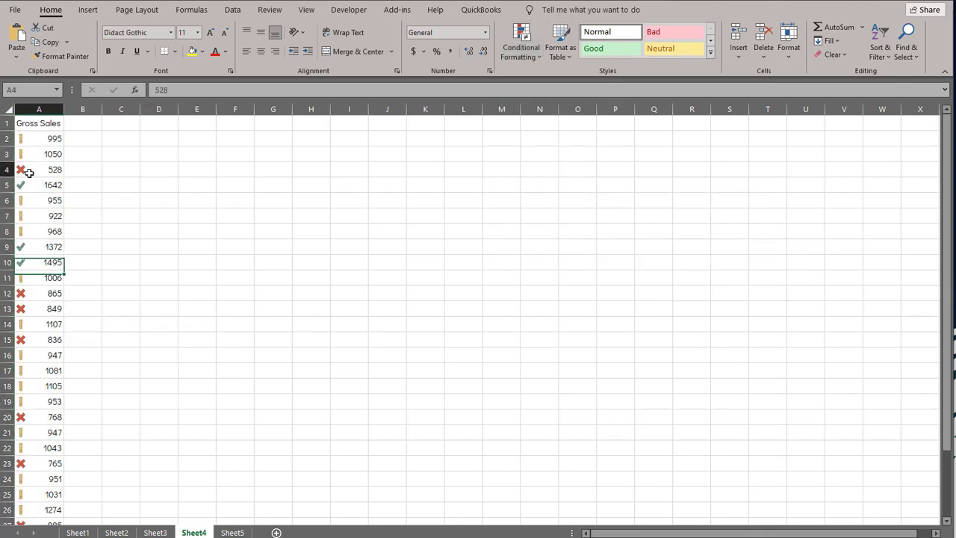
{"action": "left_click", "coordinate": [48, 308]}
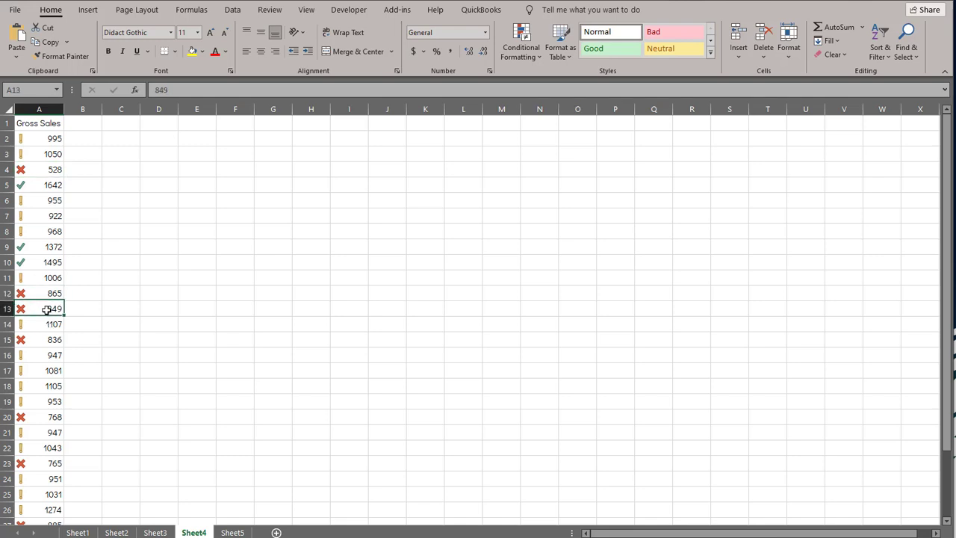
{"action": "left_click", "coordinate": [54, 260]}
{"action": "left_click", "coordinate": [56, 237]}
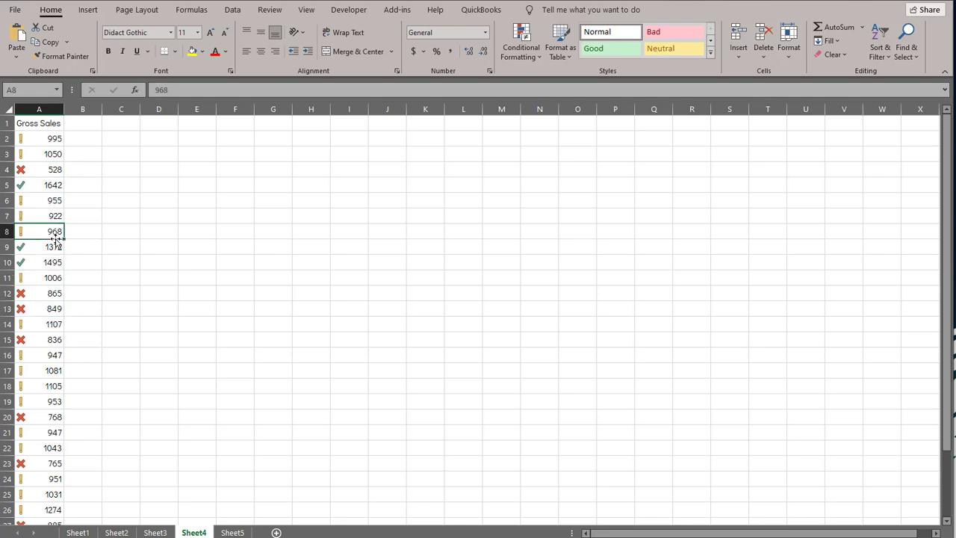
{"action": "left_click", "coordinate": [55, 248]}
{"action": "left_click", "coordinate": [54, 261]}
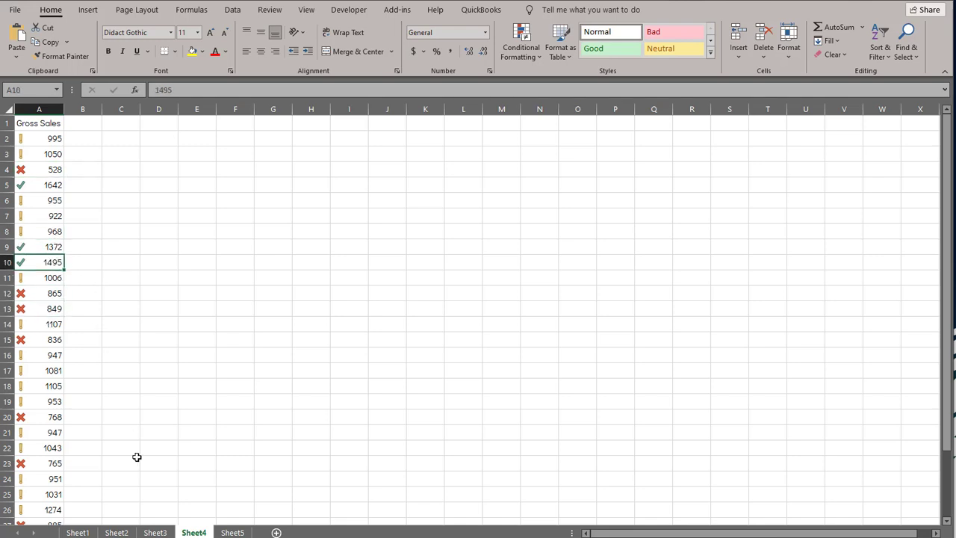
Step: Start a new formatting rule for Sheet5's Gross Sales column and review the top/bottom, above/below average and unique/duplicate rule types
{"action": "left_click", "coordinate": [233, 532]}
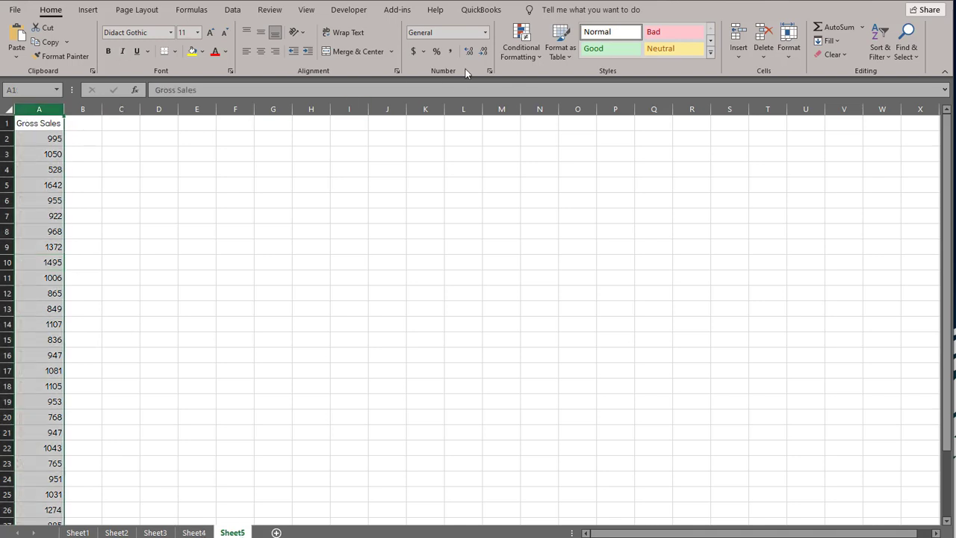
{"action": "left_click", "coordinate": [513, 36]}
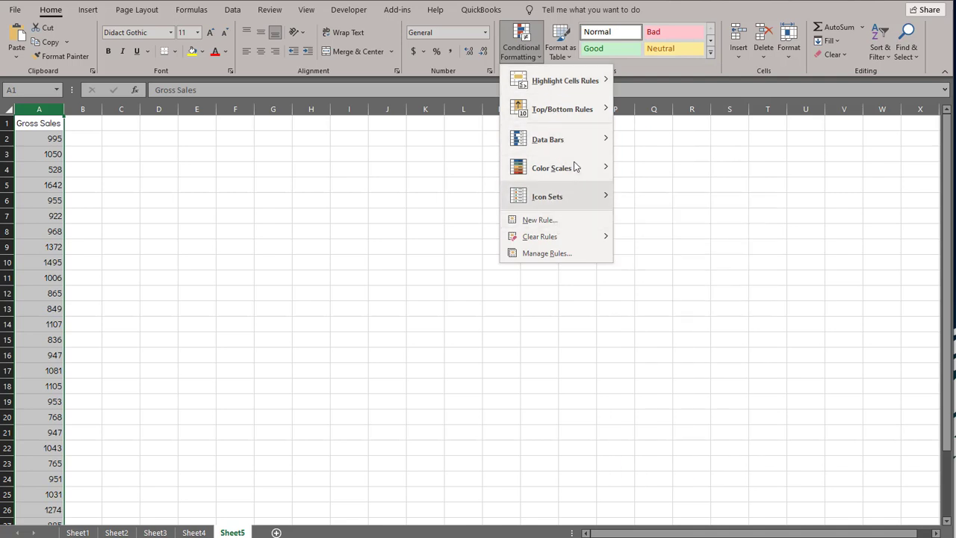
{"action": "mouse_move", "coordinate": [564, 121]}
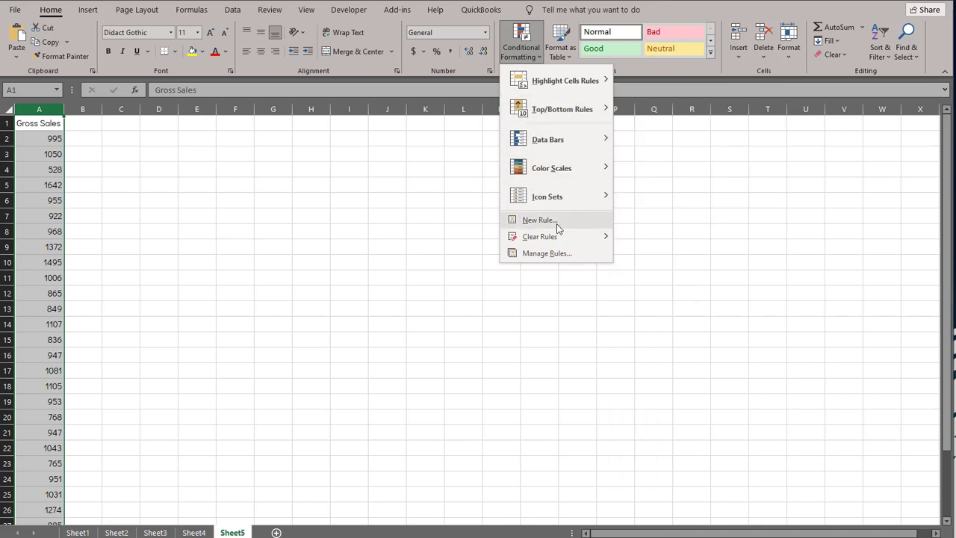
{"action": "key", "text": "Escape"}
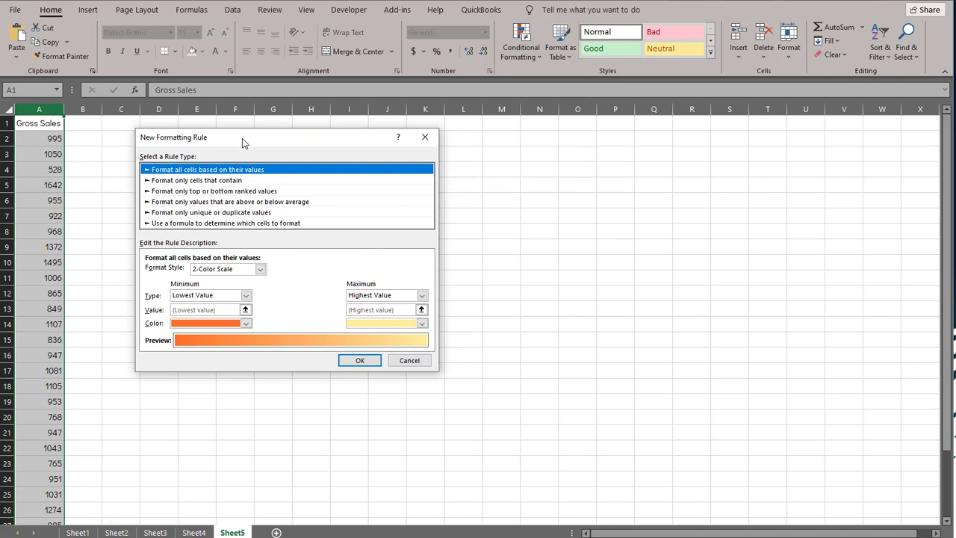
{"action": "left_click_drag", "start_coordinate": [242, 137], "coordinate": [369, 151]}
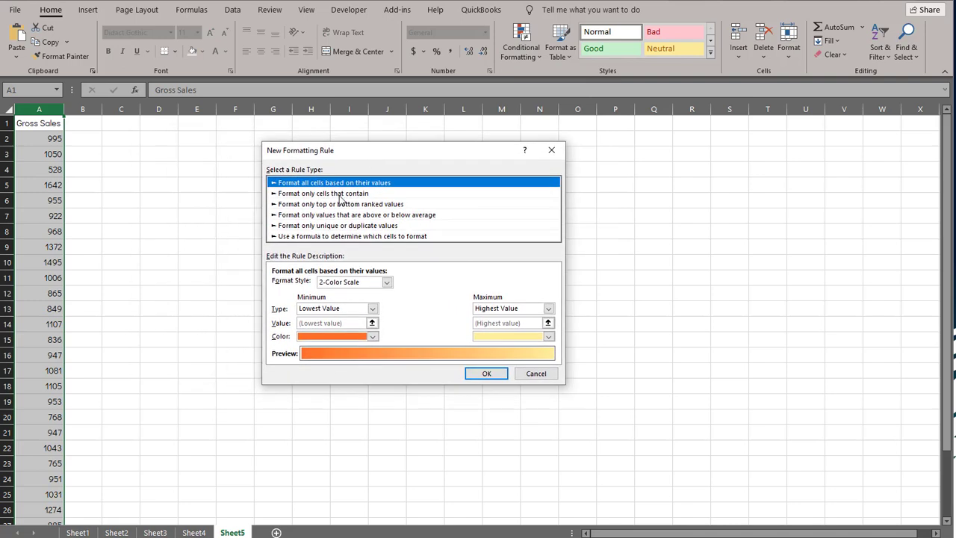
{"action": "left_click", "coordinate": [385, 205]}
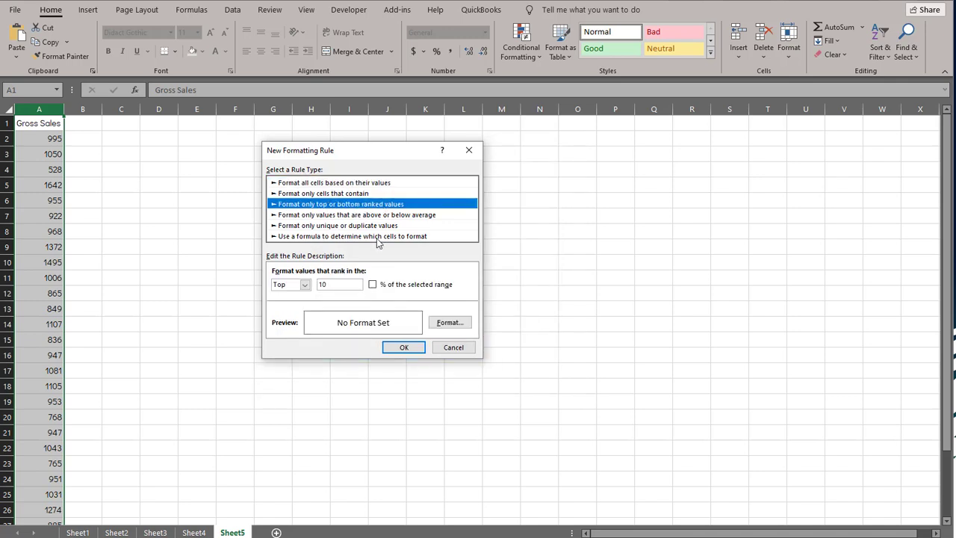
{"action": "left_click", "coordinate": [339, 215]}
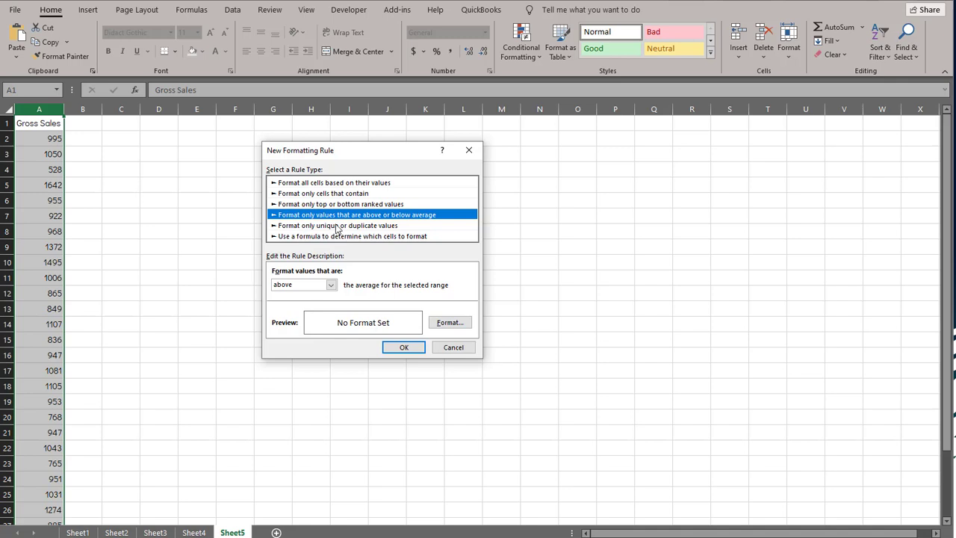
{"action": "left_click", "coordinate": [337, 227]}
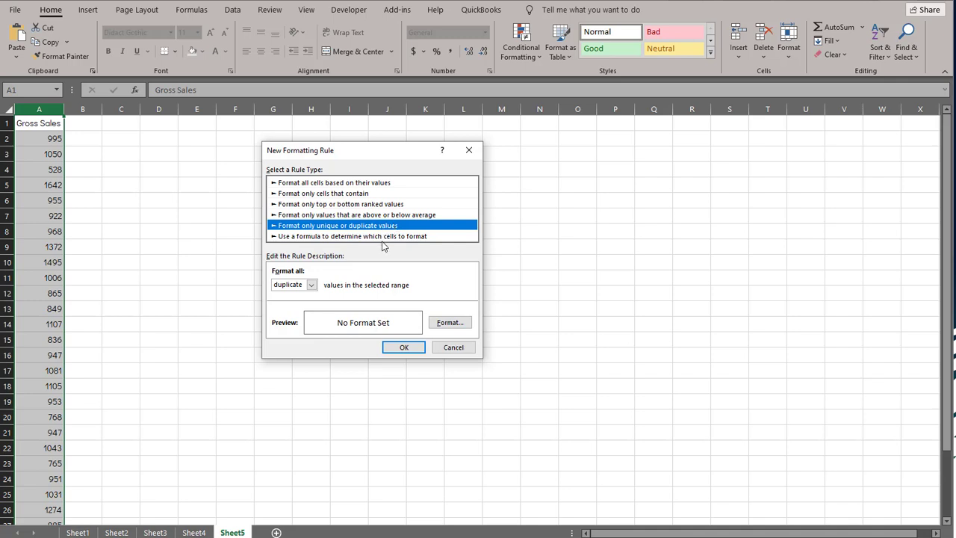
Step: Set the rule to format only cells with a value less than or equal to 820
{"action": "left_click", "coordinate": [365, 196]}
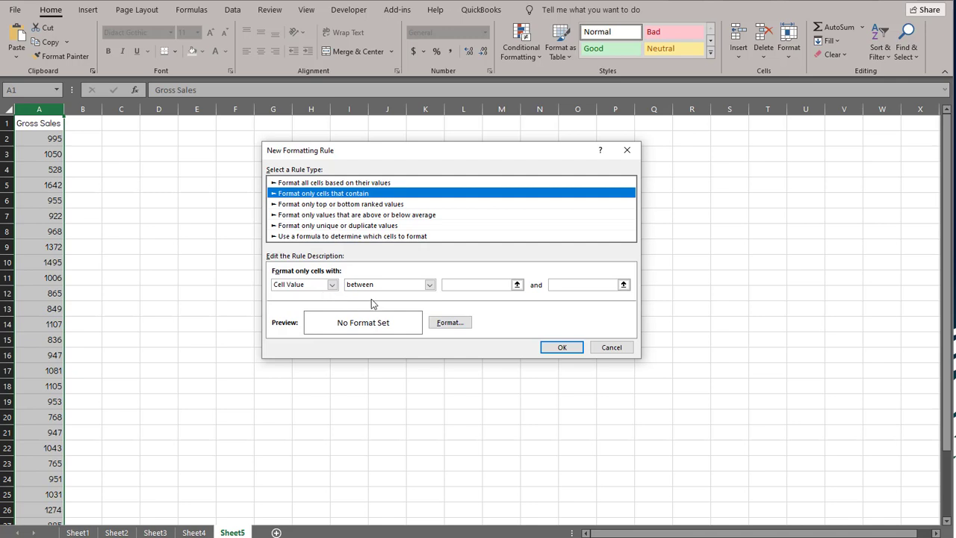
{"action": "left_click", "coordinate": [430, 285]}
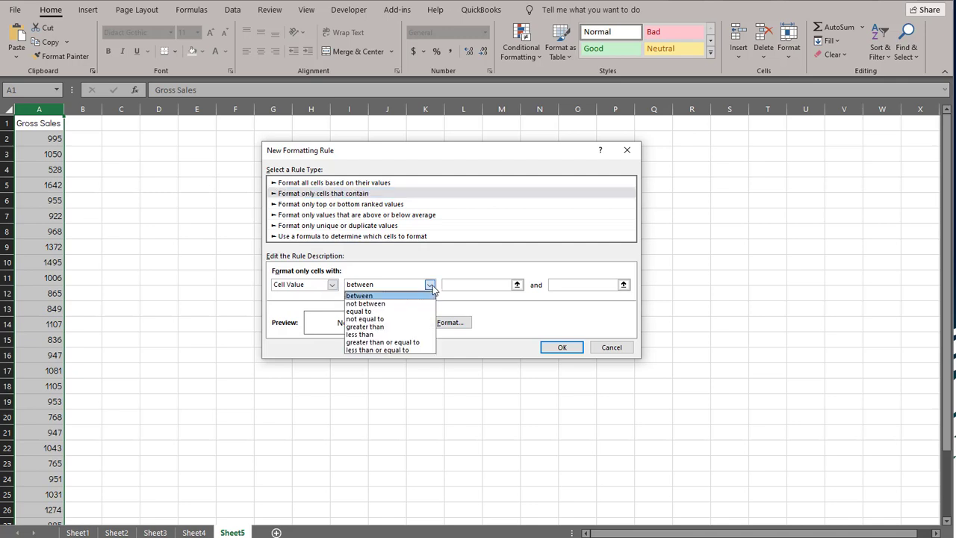
{"action": "left_click", "coordinate": [418, 351]}
{"action": "left_click", "coordinate": [525, 284]}
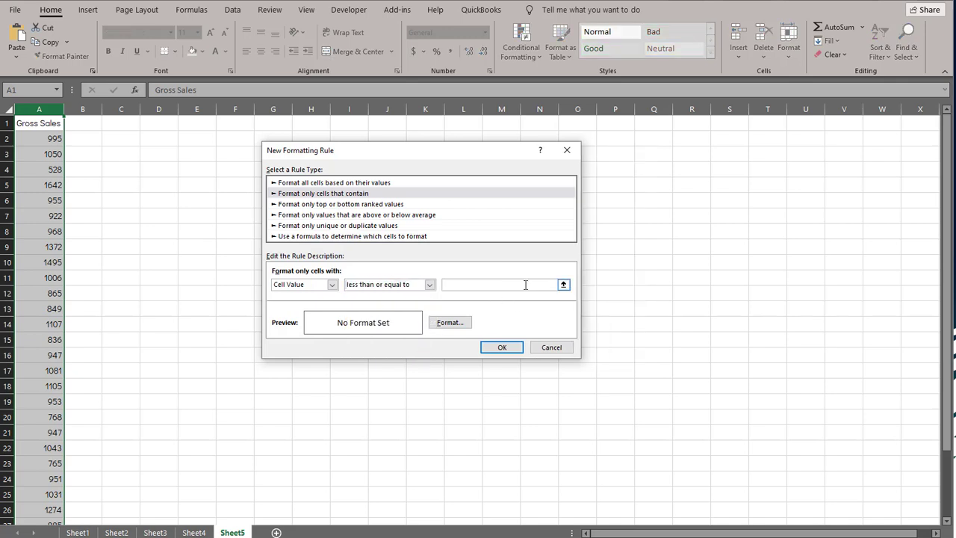
{"action": "type", "text": "820"}
Step: Give the rule a red background fill and apply it to the Gross Sales column on Sheet5
{"action": "left_click", "coordinate": [462, 323]}
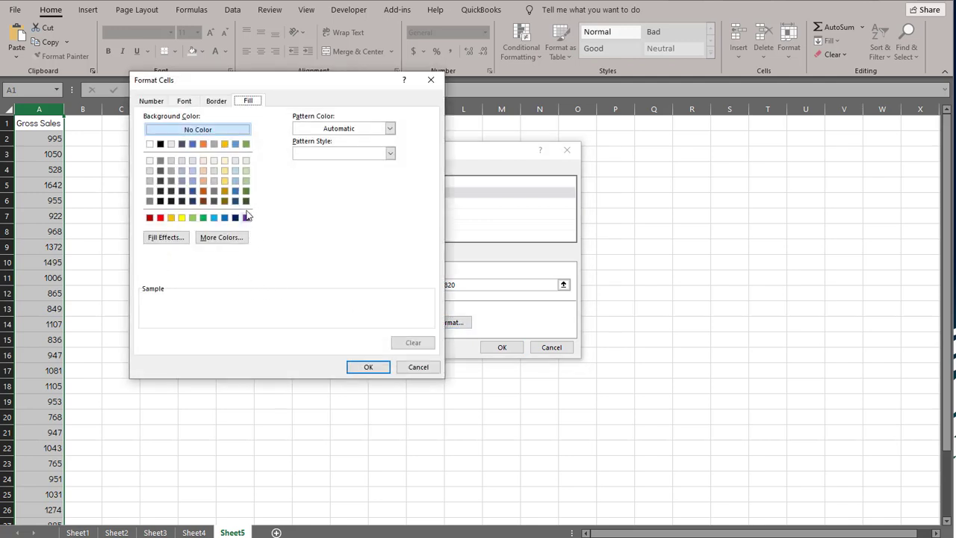
{"action": "left_click", "coordinate": [160, 218]}
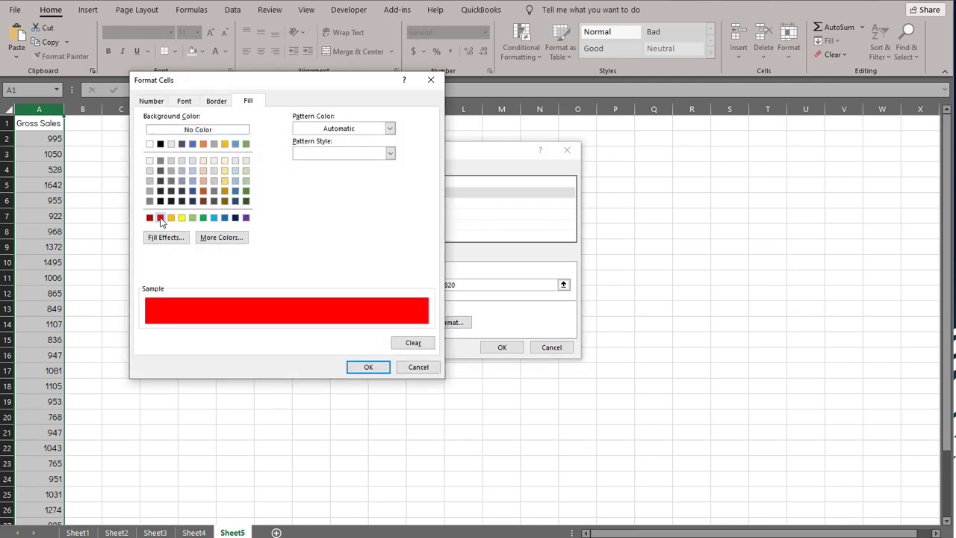
{"action": "left_click", "coordinate": [365, 370]}
{"action": "left_click", "coordinate": [502, 347]}
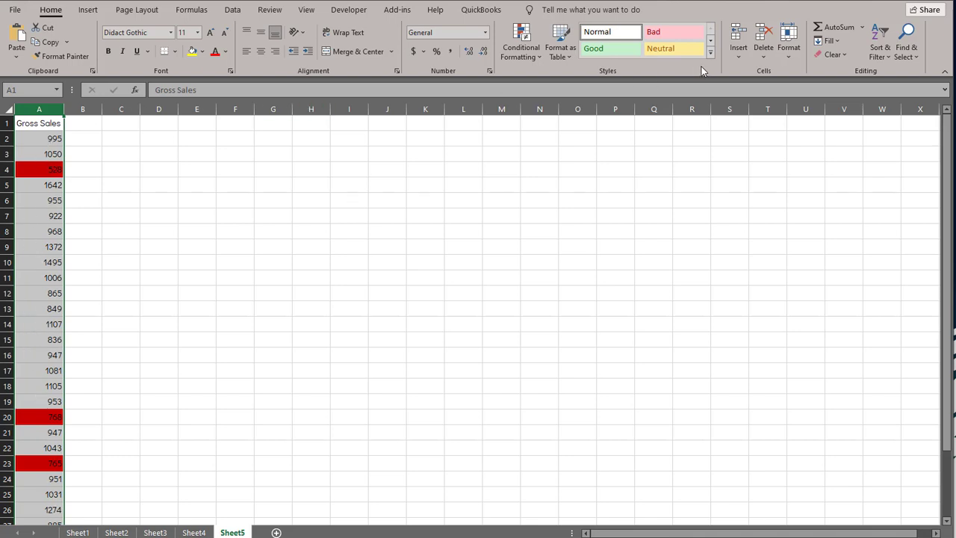
{"action": "left_click", "coordinate": [514, 47]}
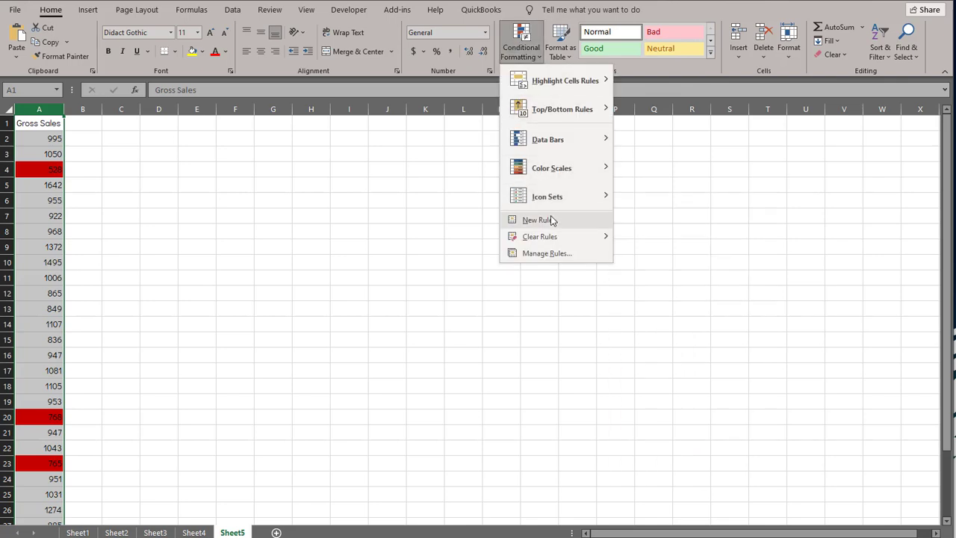
{"action": "left_click", "coordinate": [531, 218]}
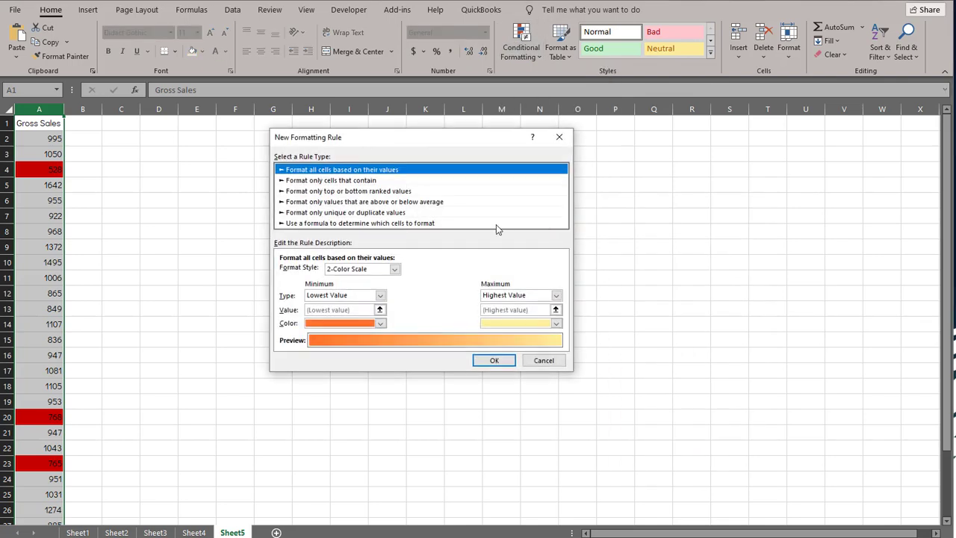
{"action": "left_click", "coordinate": [320, 181]}
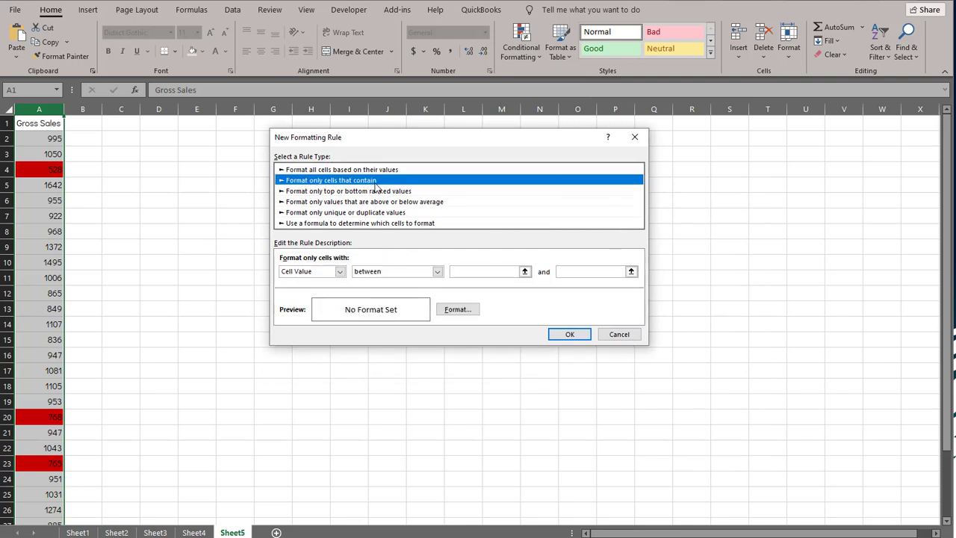
{"action": "left_click", "coordinate": [437, 272]}
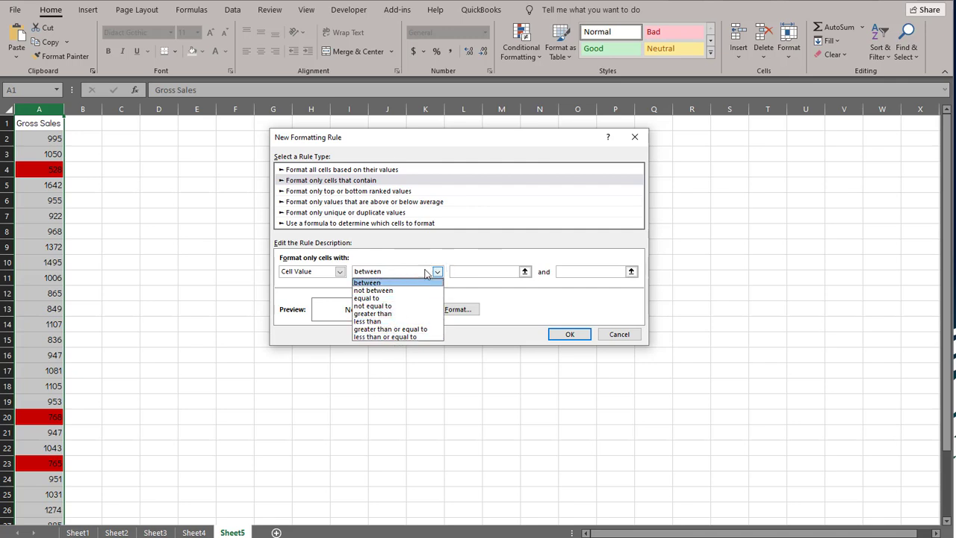
{"action": "left_click", "coordinate": [508, 314]}
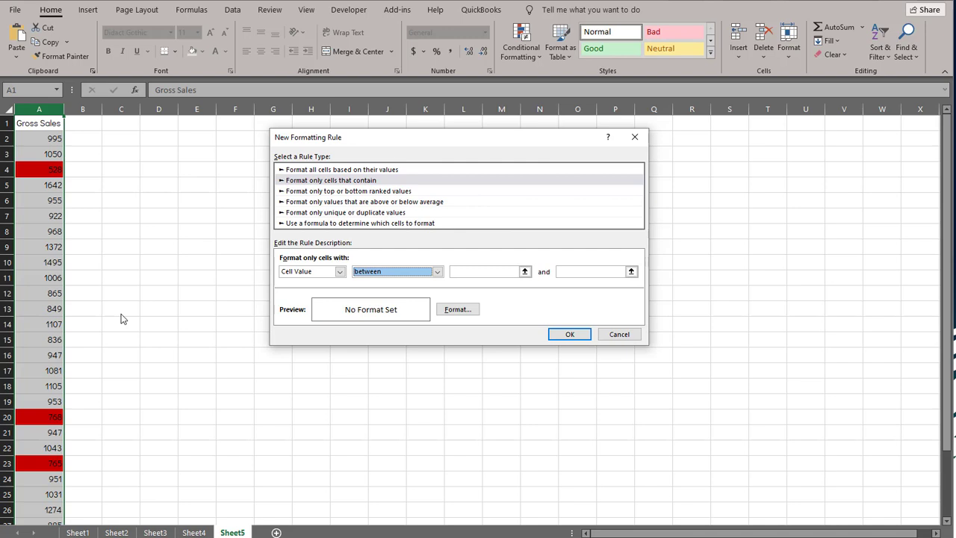
{"action": "left_click", "coordinate": [630, 334]}
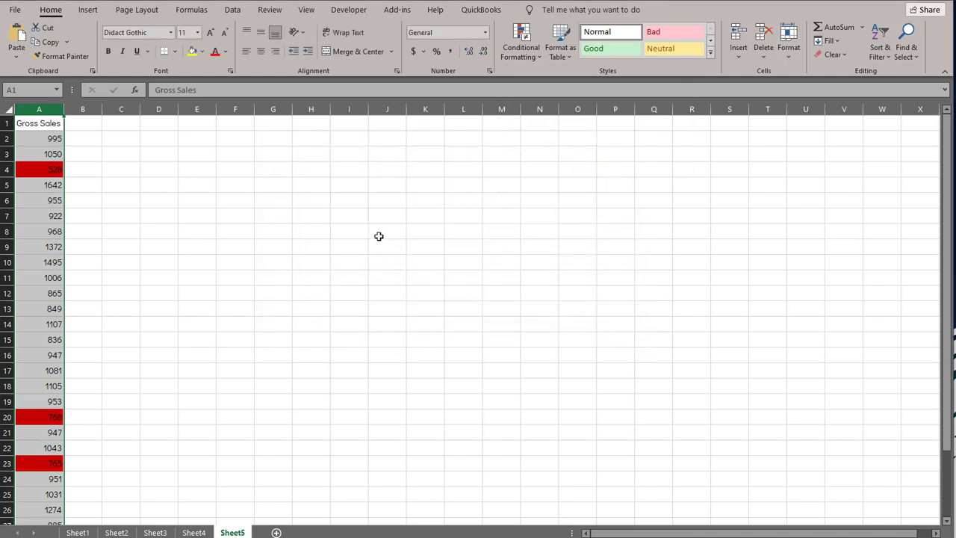